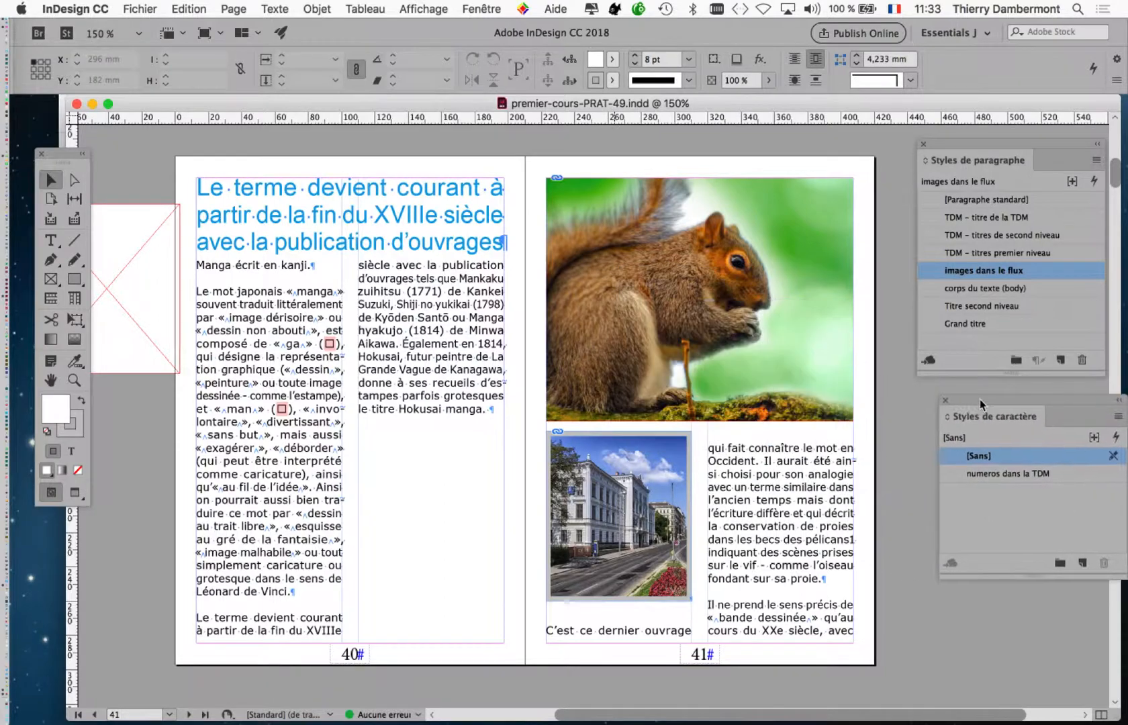
# Move the "Dans cette édition…" text frame off page 39 onto the pasteboard beside the spread
pyautogui.scroll(8, 670, 356)
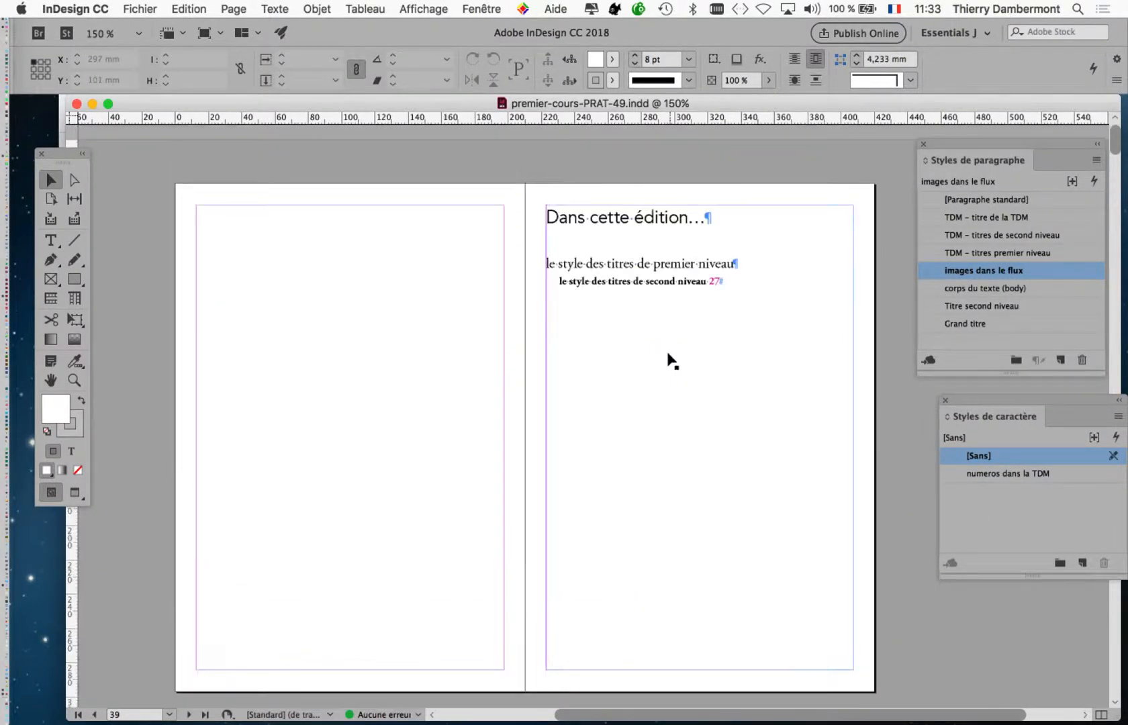
pyautogui.press('super+minus')
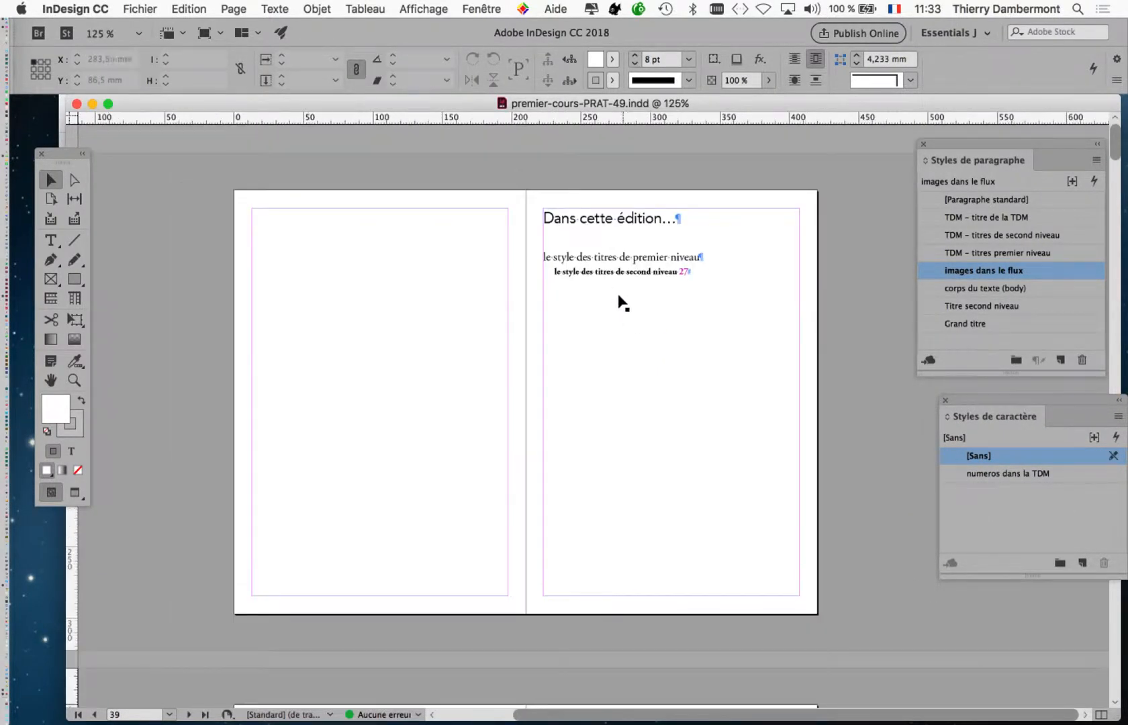
pyautogui.click(612, 288)
pyautogui.scroll(-1, 186, 239)
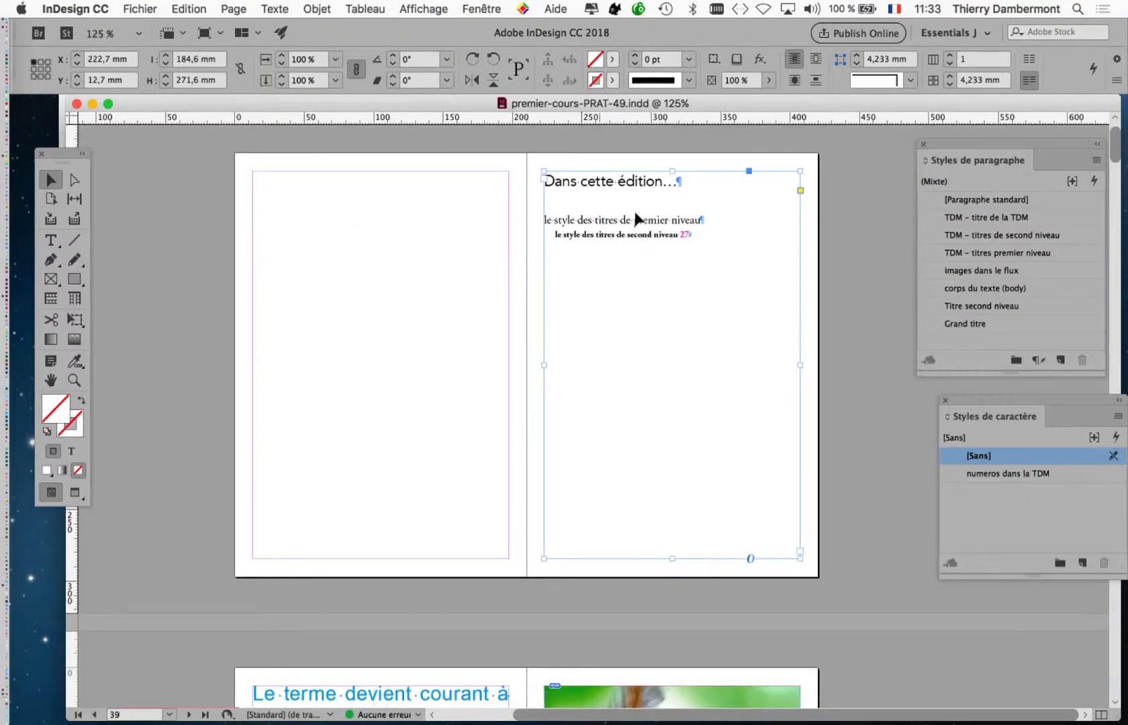
pyautogui.moveTo(577, 205); pyautogui.dragTo(857, 277)
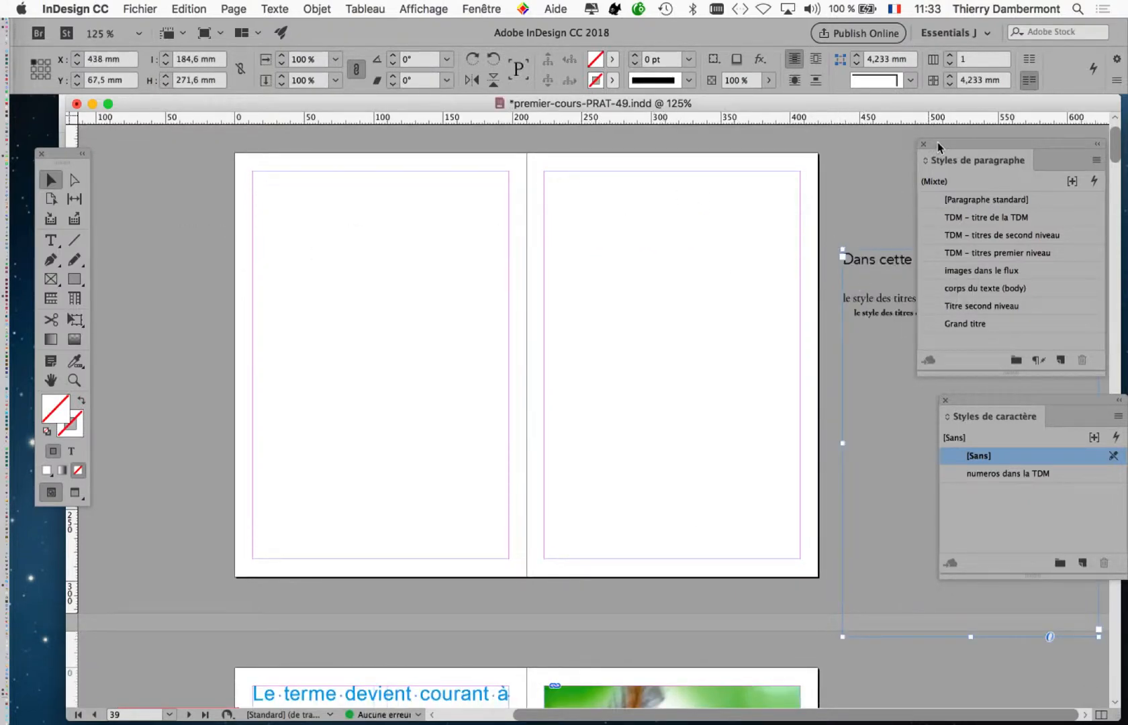
# Close the floating paragraph and character style lists and move the "Dans cette édition…" frame to about X 451.4 mm, Y 0.75 mm
pyautogui.moveTo(937, 141); pyautogui.dragTo(959, 139)
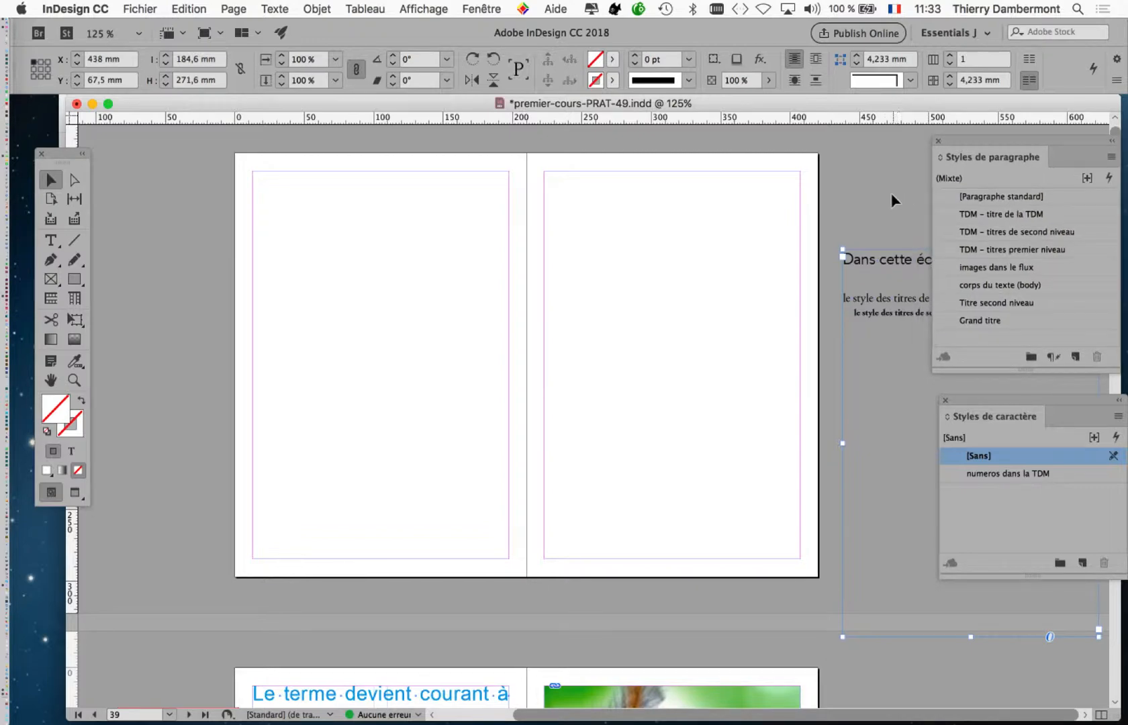
pyautogui.click(938, 141)
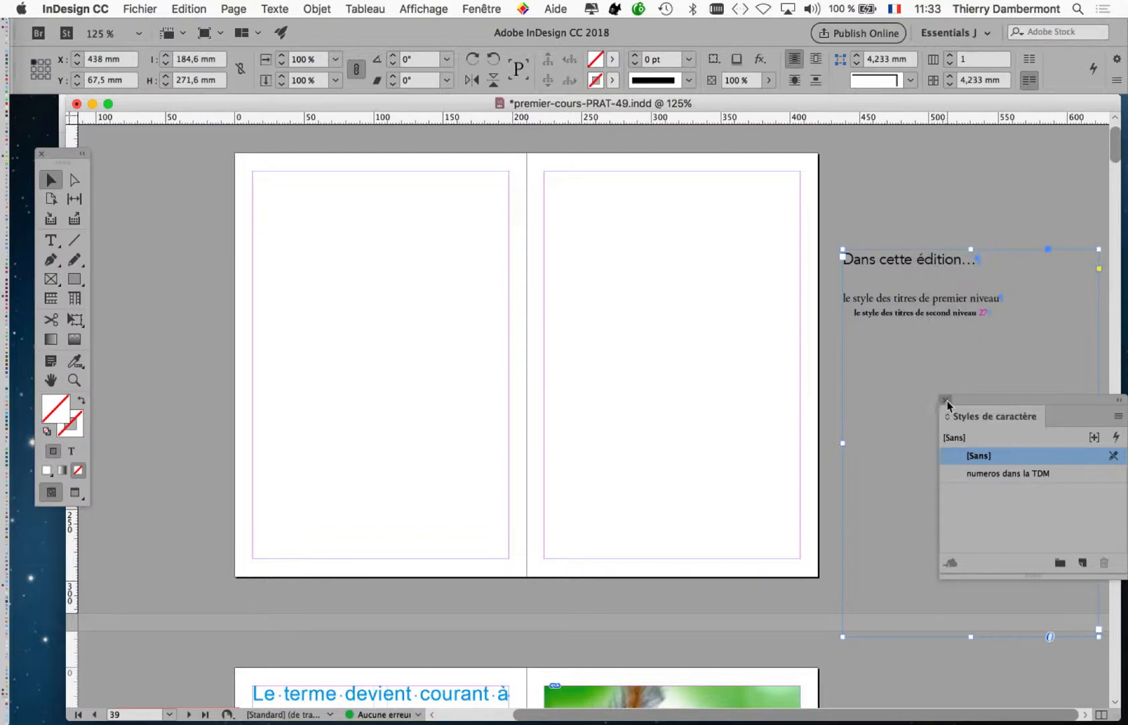
pyautogui.click(946, 402)
pyautogui.moveTo(904, 281); pyautogui.dragTo(922, 185)
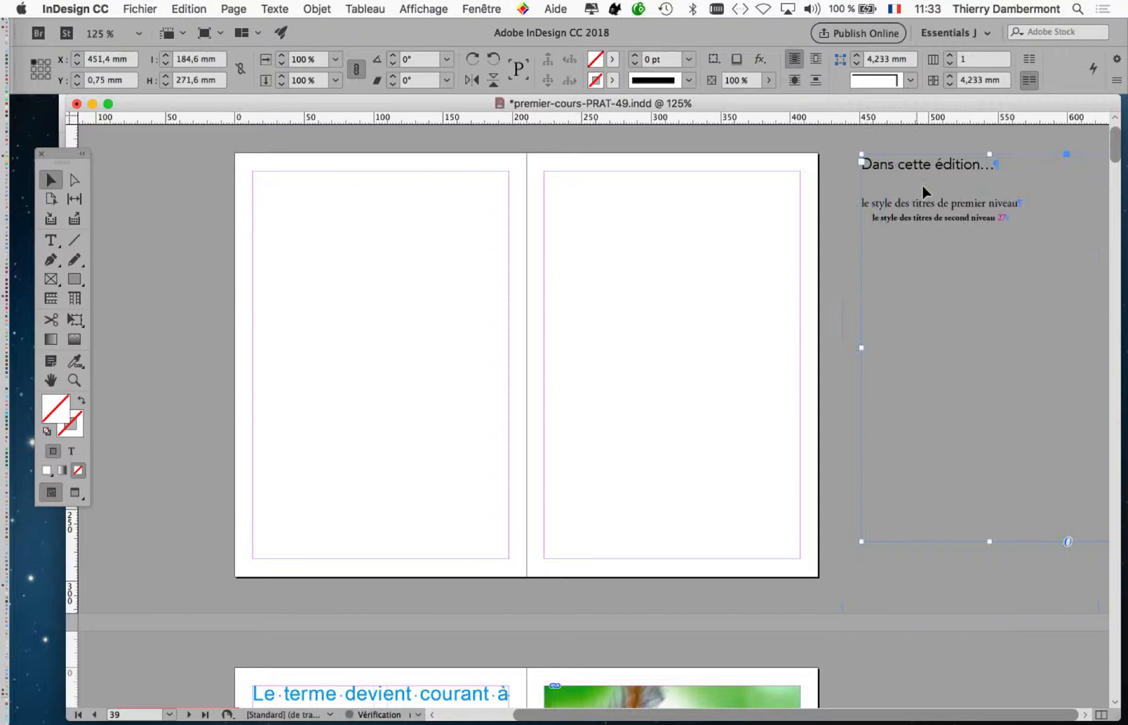
pyautogui.click(845, 231)
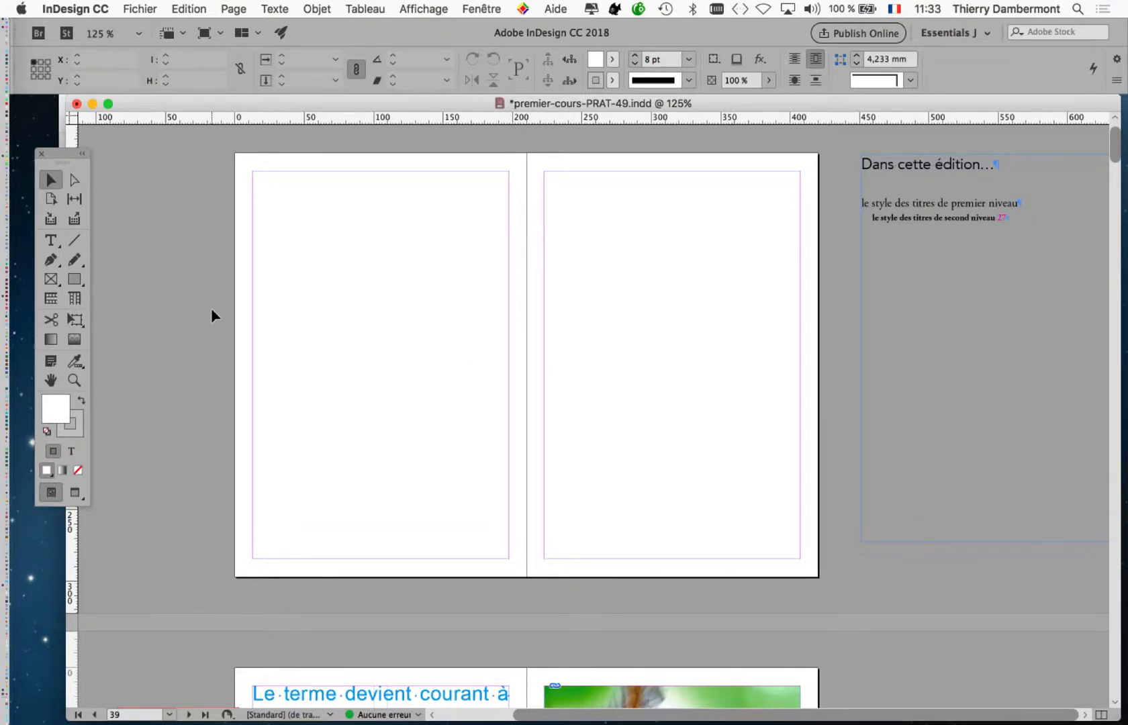
pyautogui.click(223, 6)
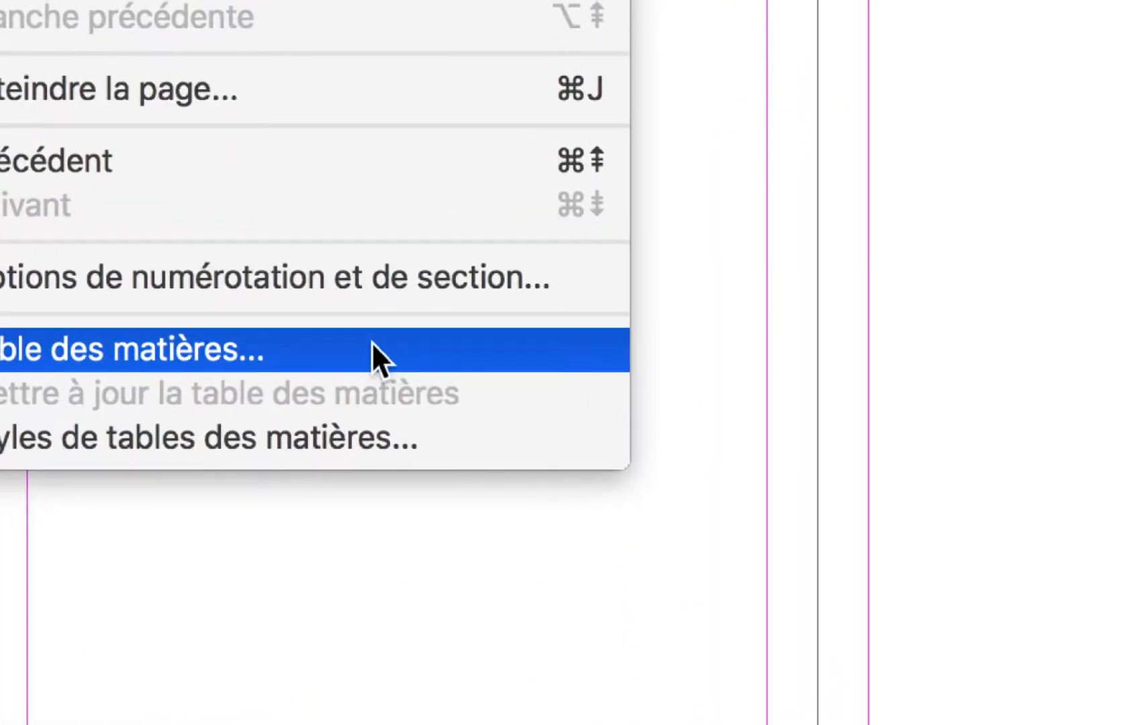
pyautogui.click(371, 342)
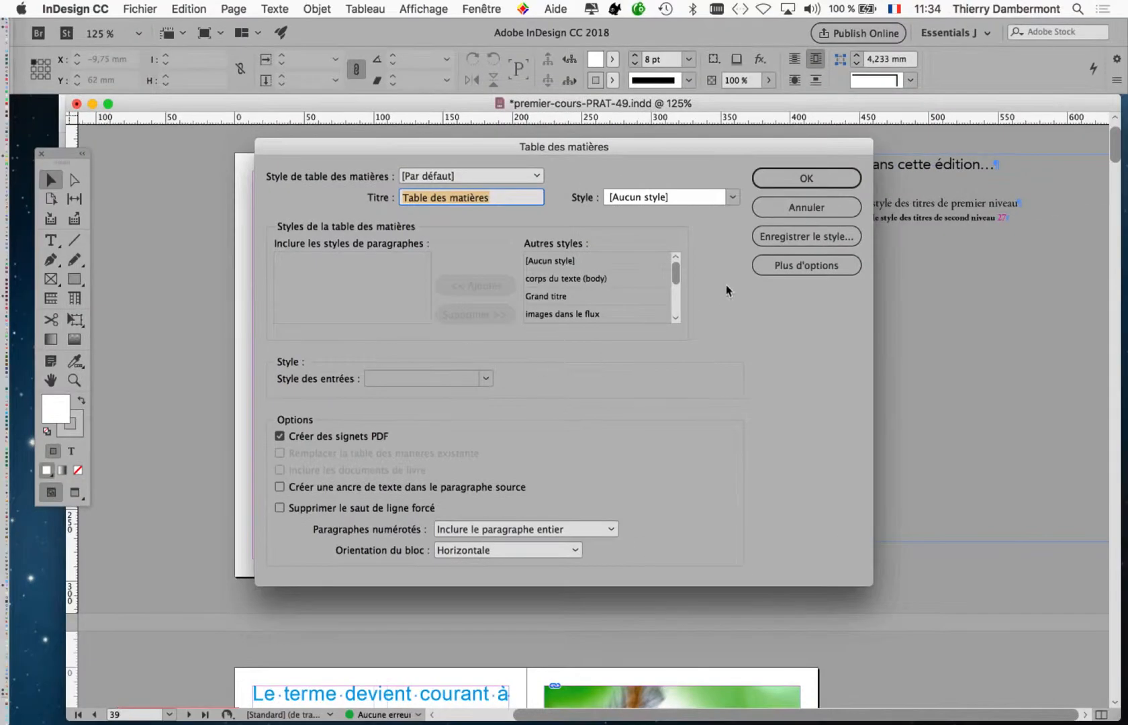
pyautogui.click(765, 210)
pyautogui.click(218, 9)
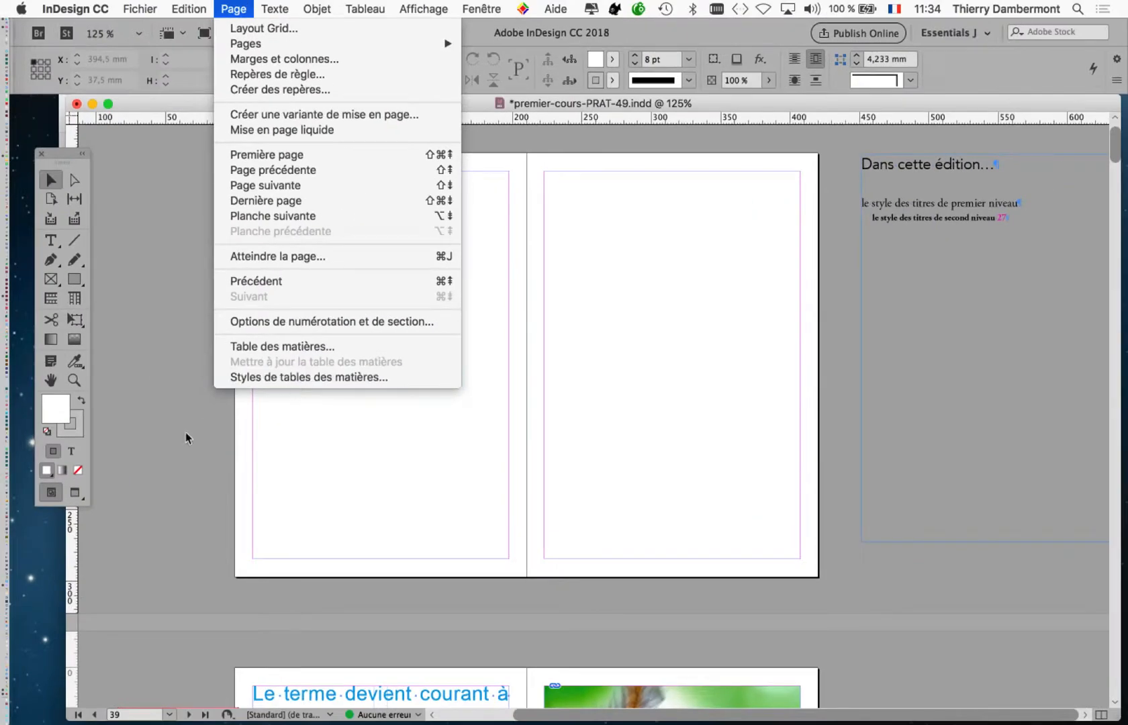
pyautogui.click(182, 448)
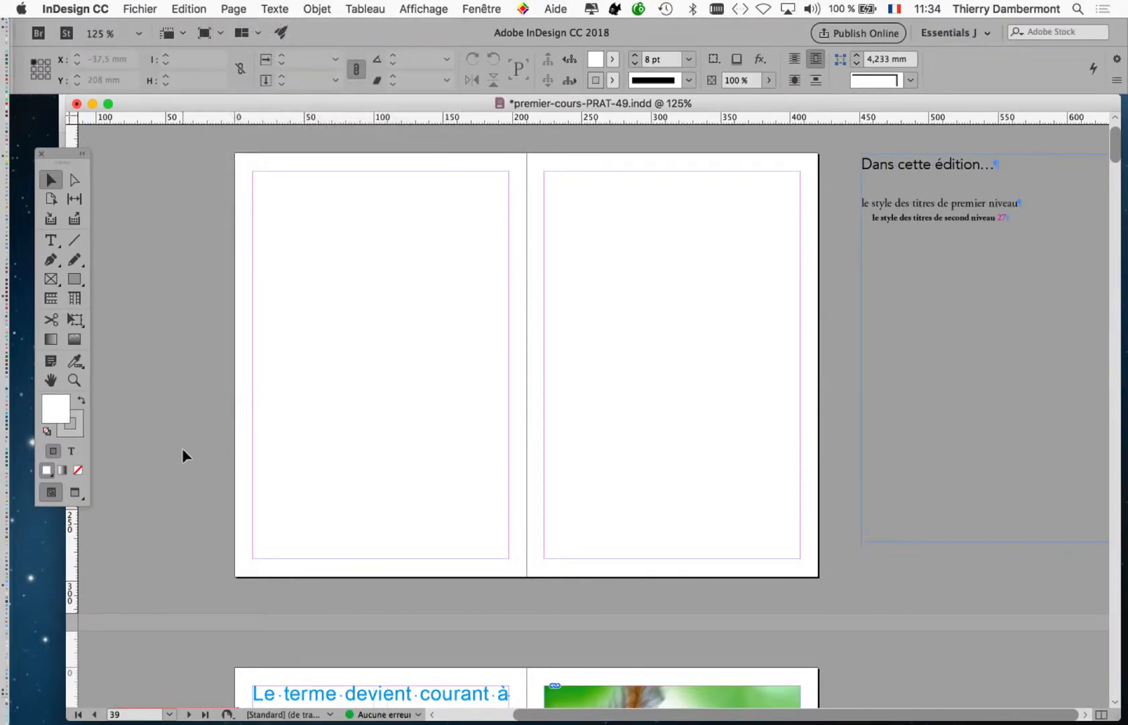
# Start a new table of contents and set its title to "Dans ce document..."
pyautogui.click(228, 8)
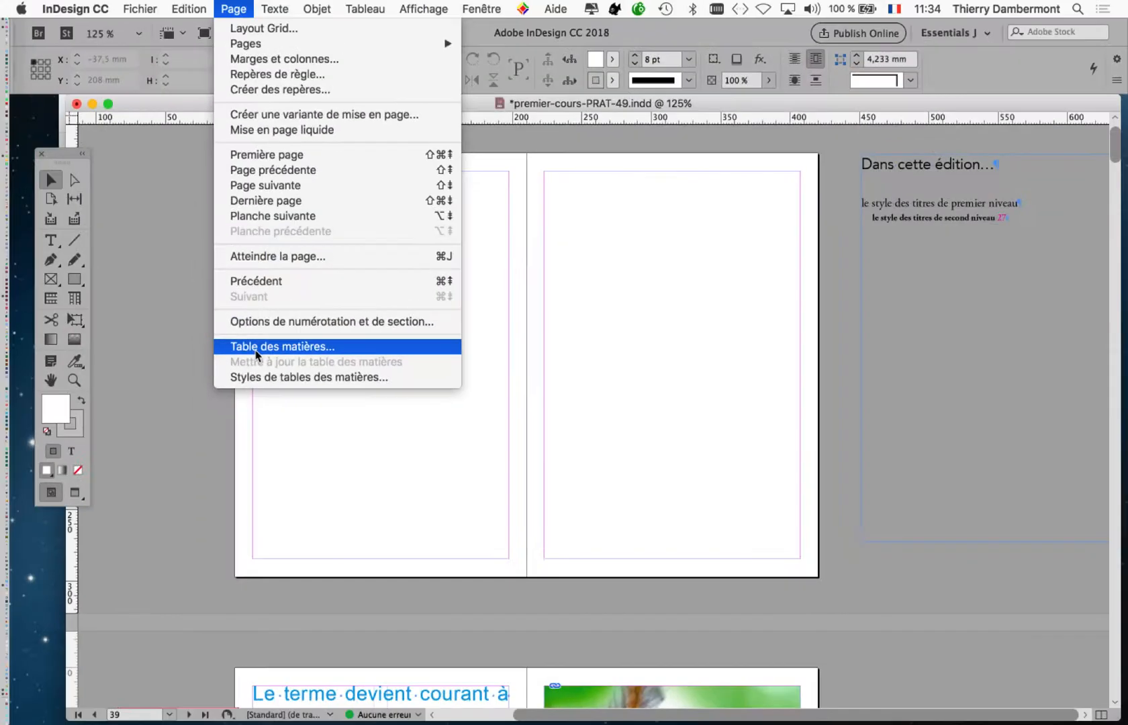
pyautogui.click(257, 351)
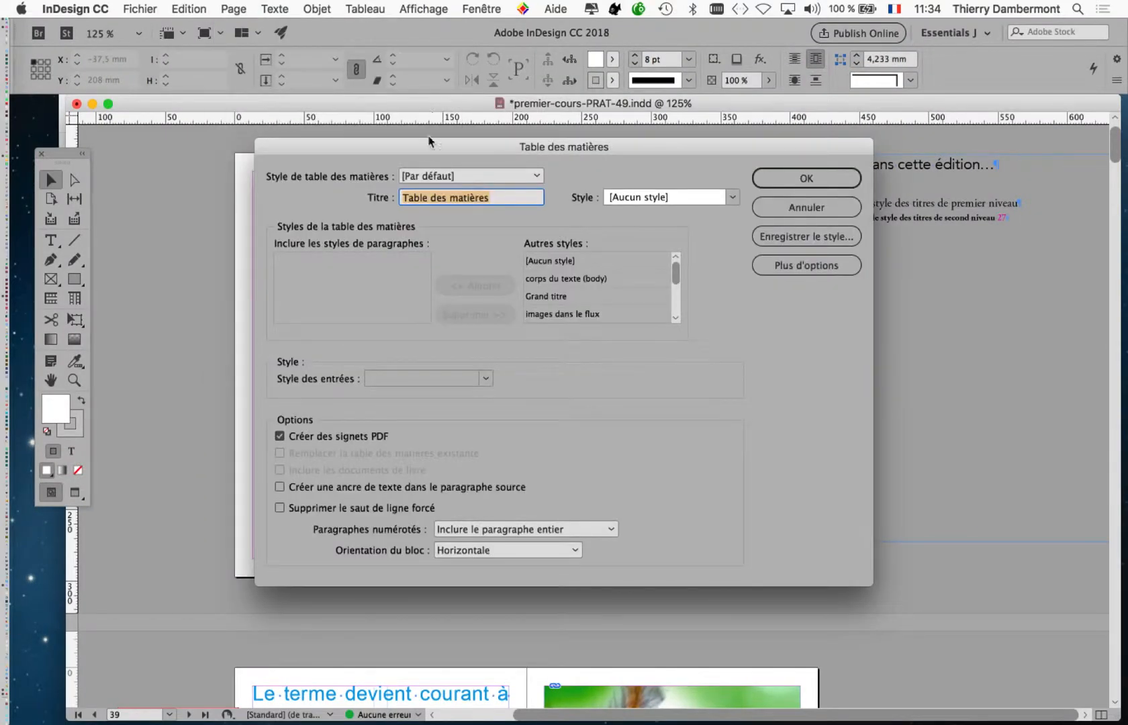
pyautogui.moveTo(452, 125); pyautogui.dragTo(502, 105)
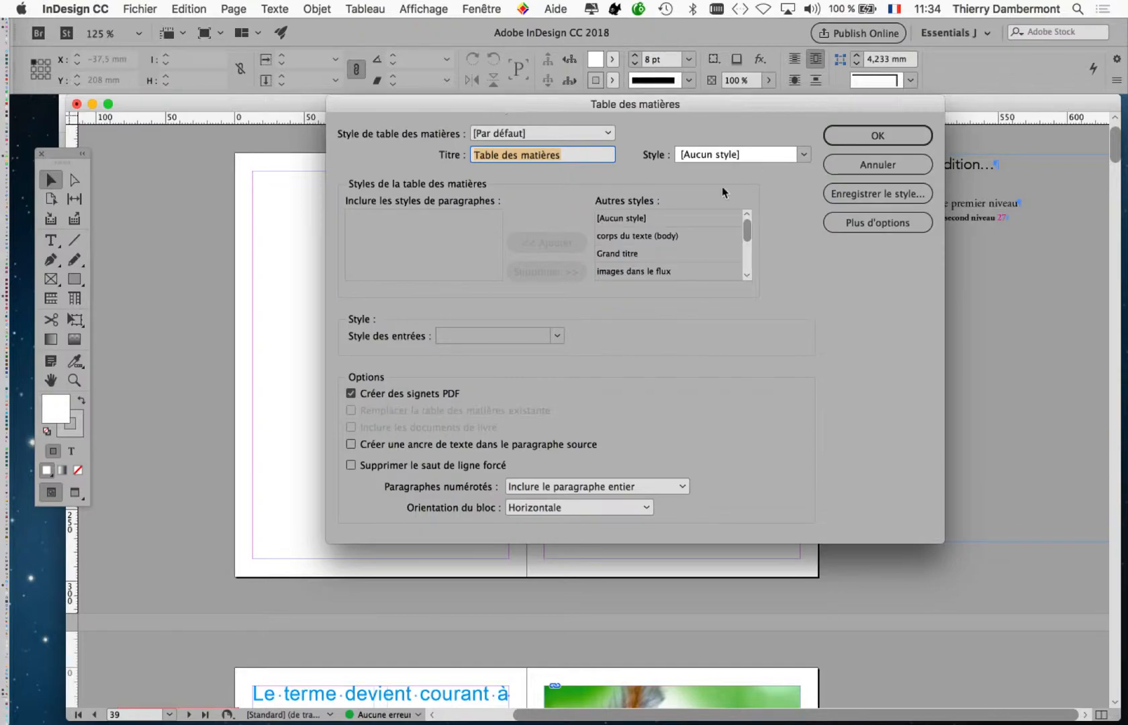
pyautogui.press('alt')
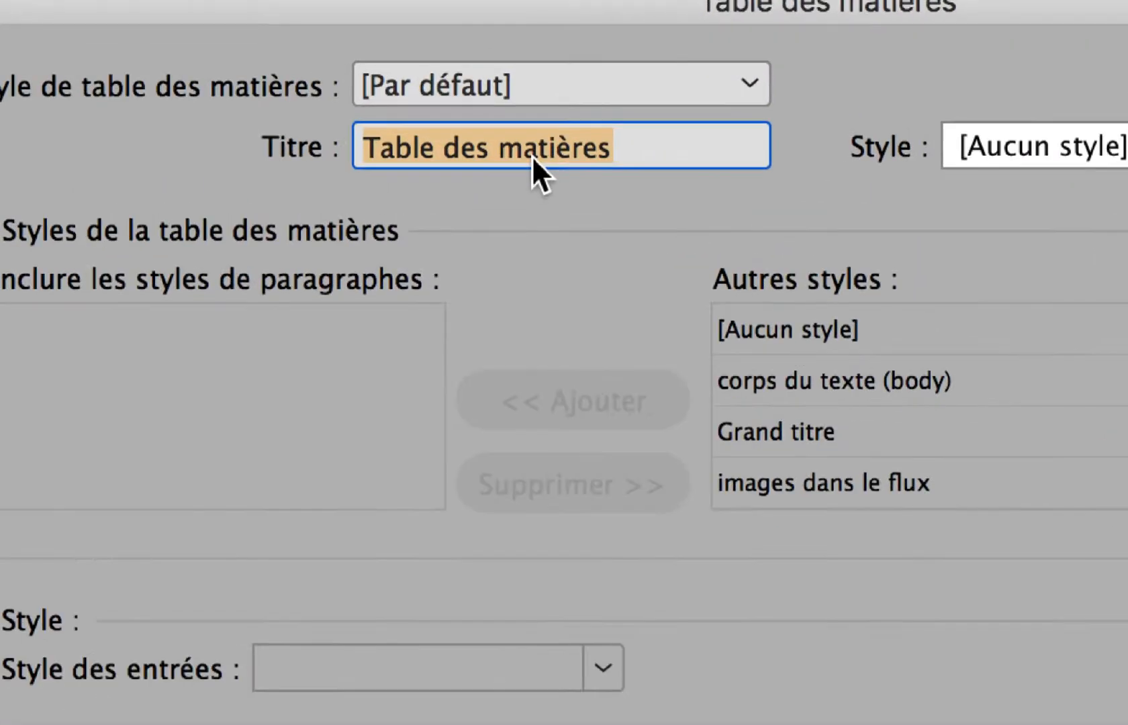
pyautogui.click(532, 156)
pyautogui.moveTo(612, 148); pyautogui.dragTo(360, 146)
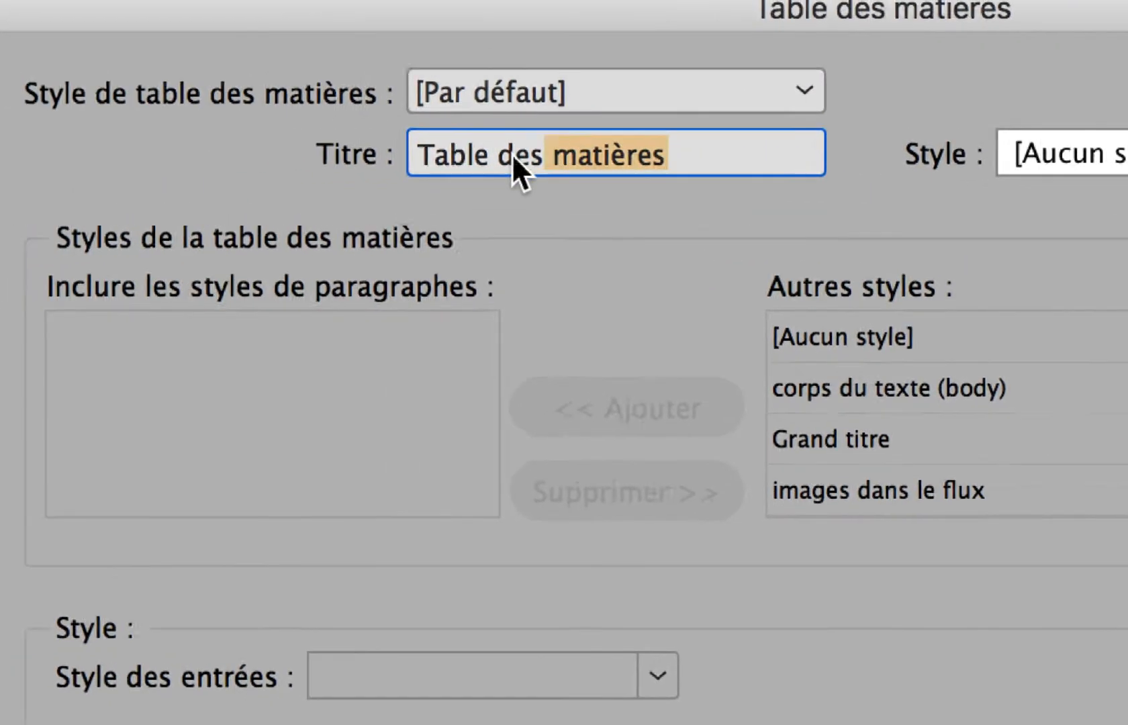
pyautogui.write('D')
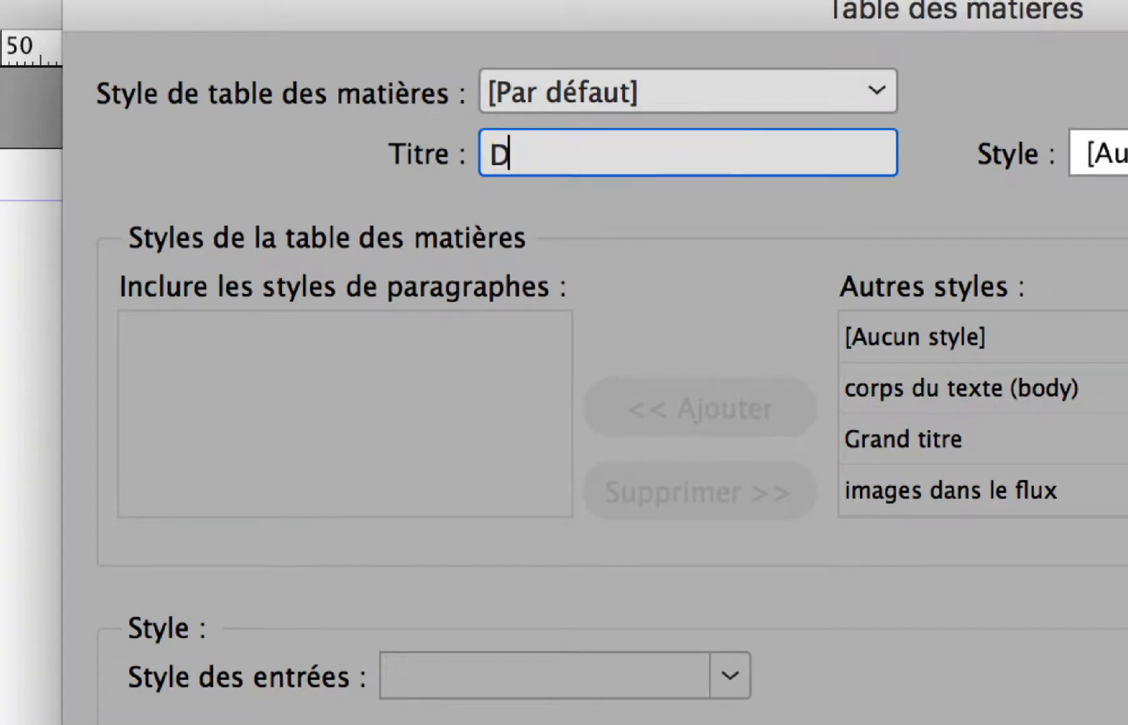
pyautogui.write('ans ce documentg')
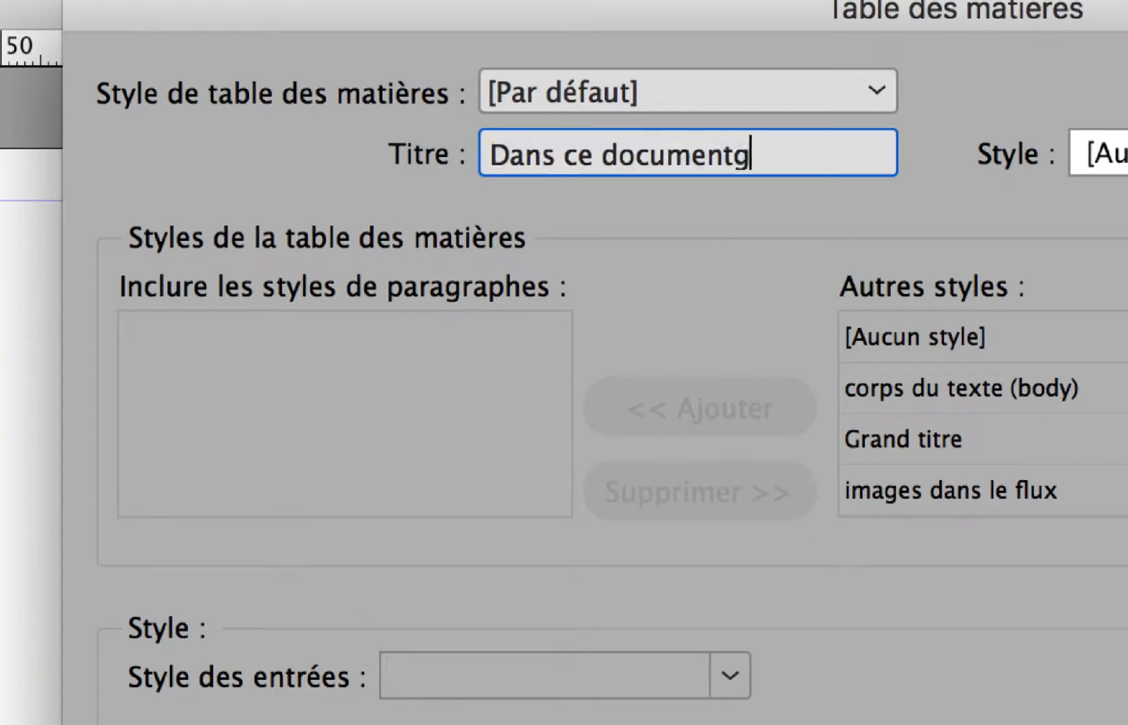
pyautogui.press('BackSpace')
pyautogui.write('...')
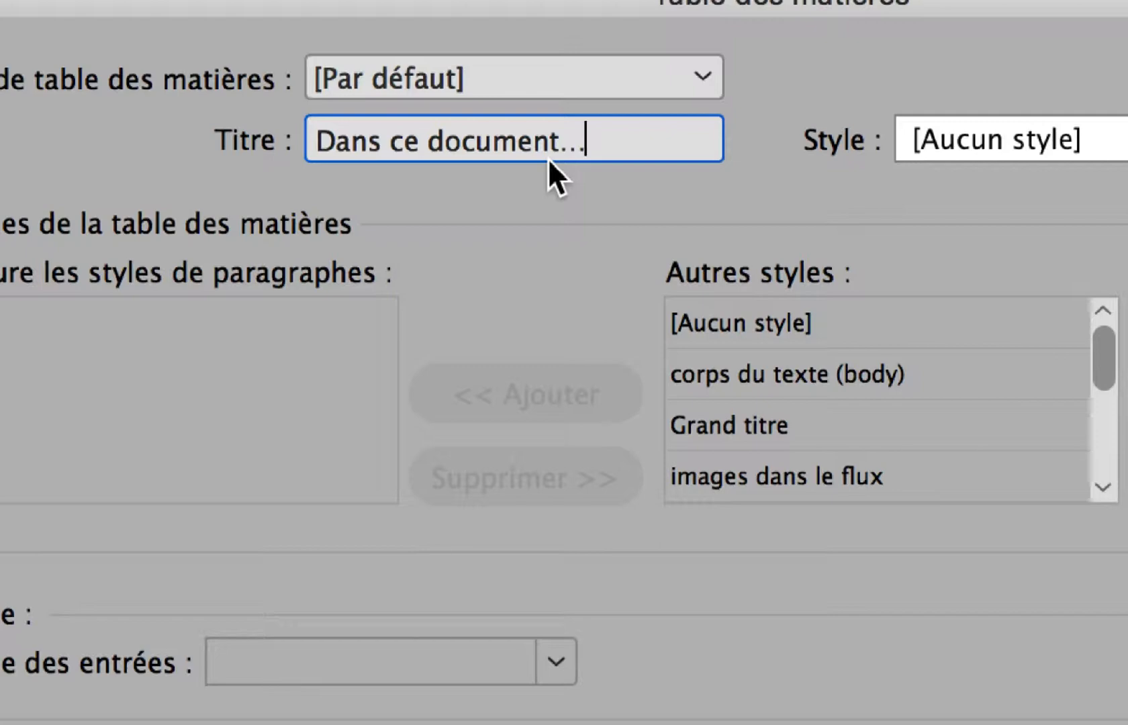
# Change the table of contents title to "Cette semaine..." and assign it the "TDM – titre de la TDM" paragraph style
pyautogui.moveTo(573, 155); pyautogui.dragTo(226, 159)
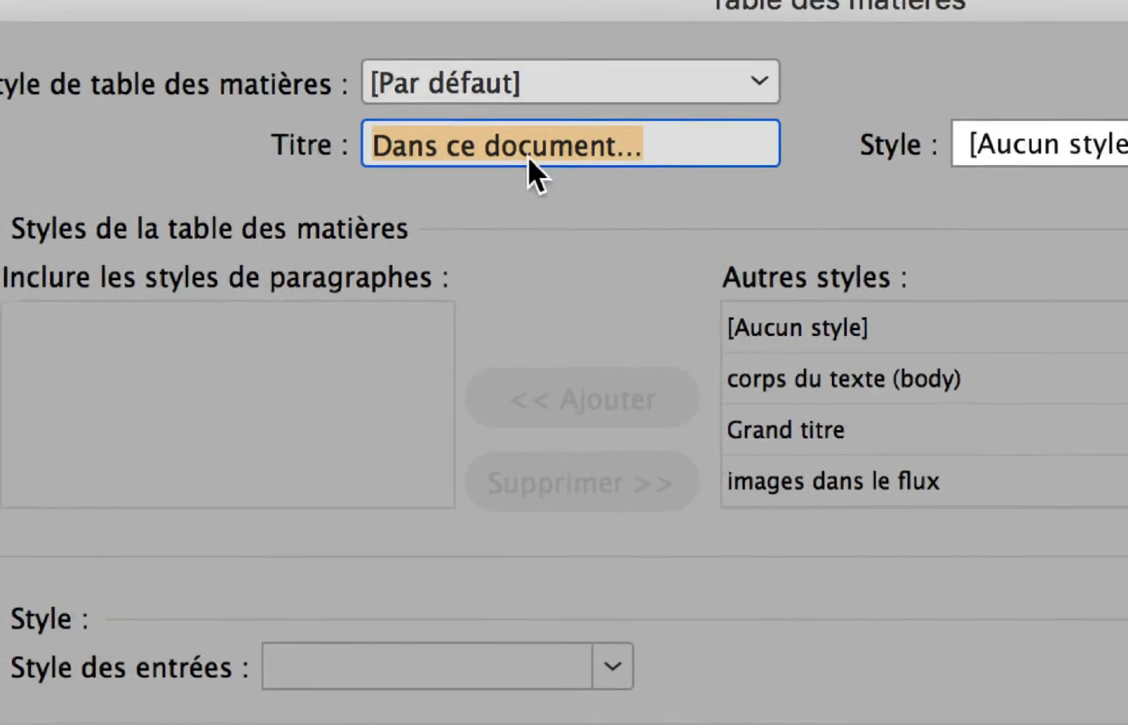
pyautogui.click(474, 165)
pyautogui.moveTo(566, 155); pyautogui.dragTo(492, 90)
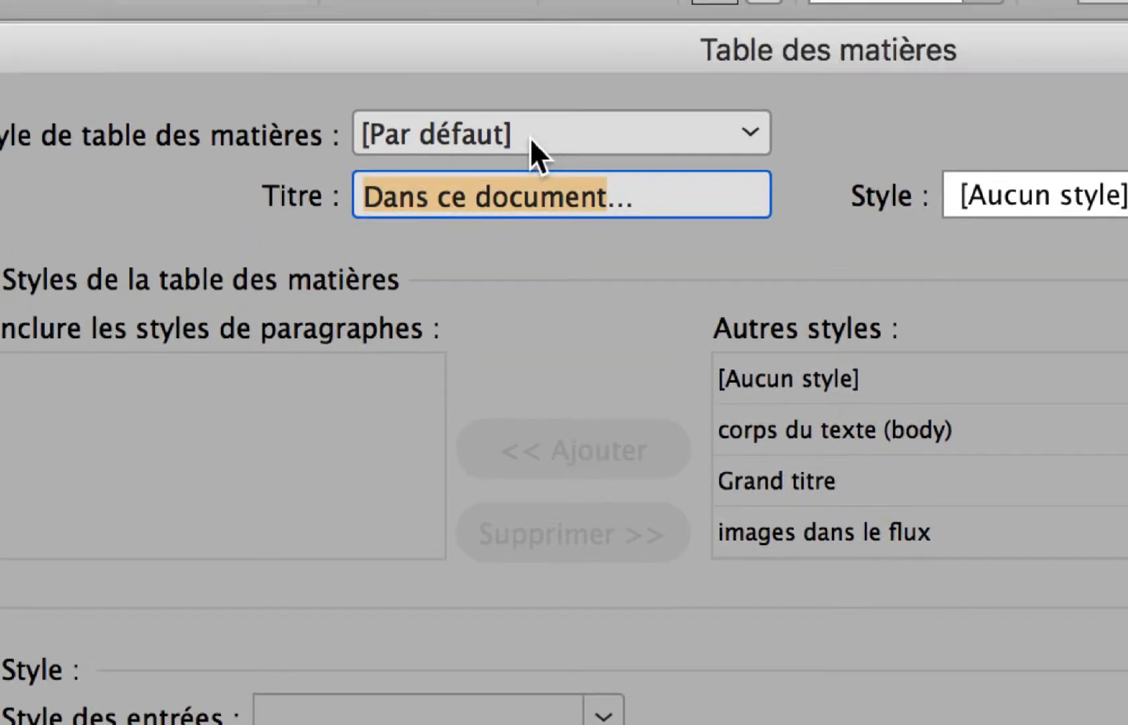
pyautogui.write('Cette semaine')
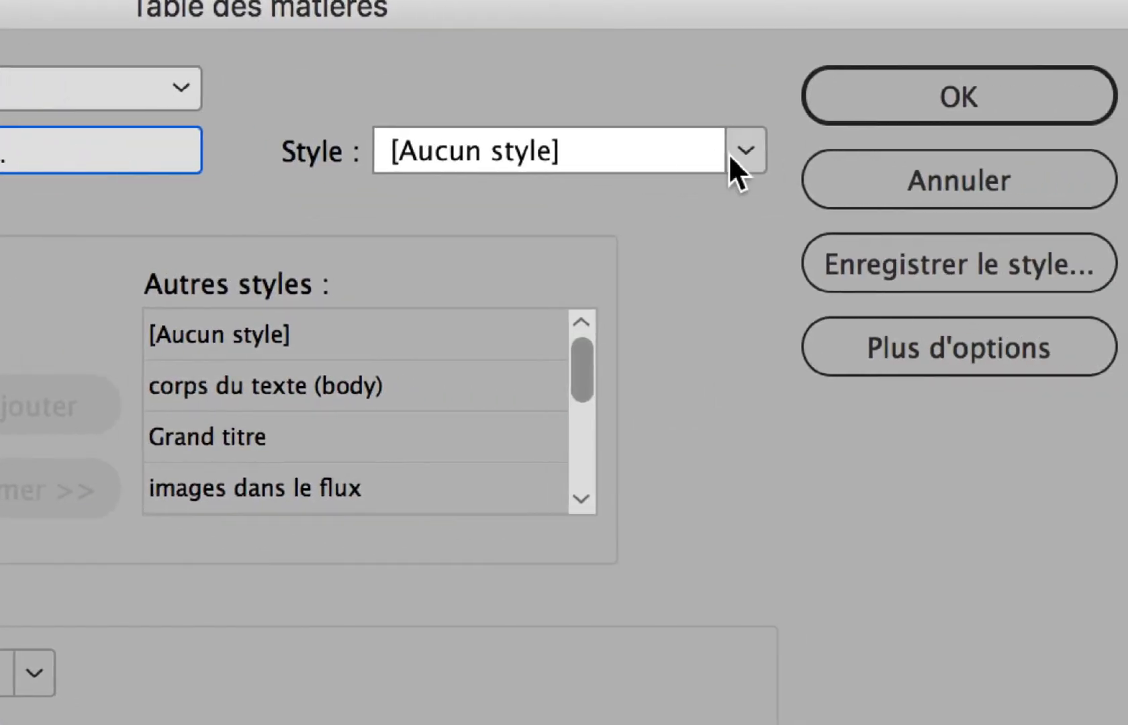
pyautogui.click(1127, 190)
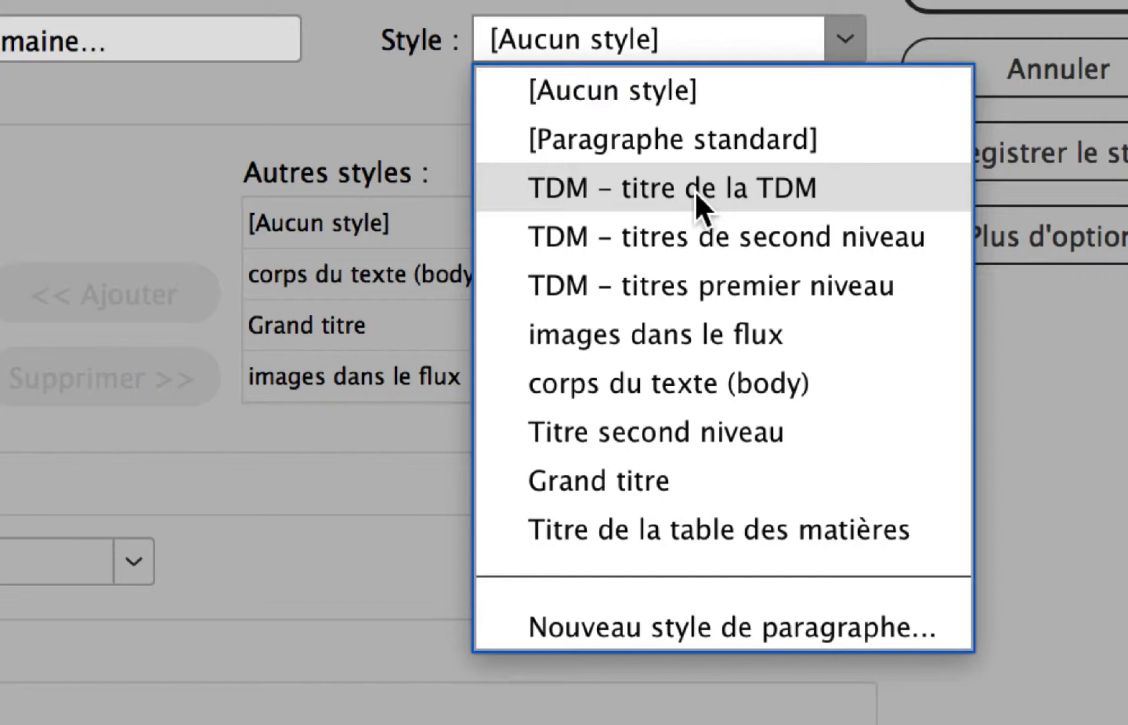
pyautogui.click(695, 191)
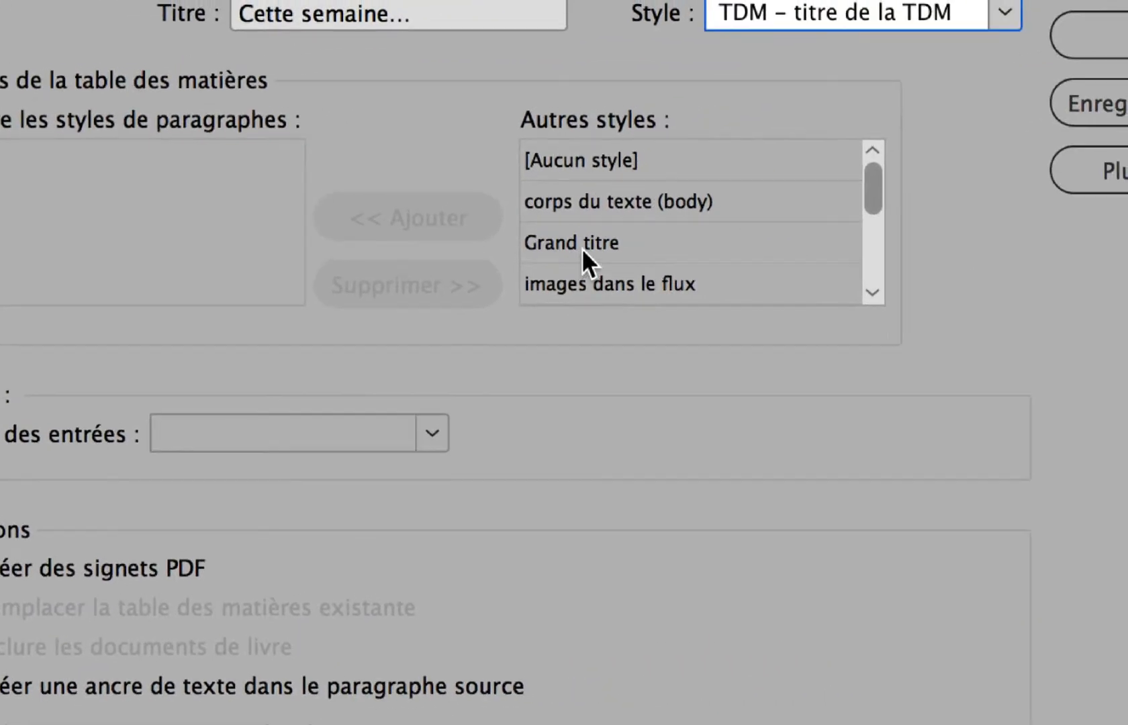
# Include the Grand titre and Titre second niveau paragraph styles in the table of contents and show the additional options
pyautogui.click(660, 248)
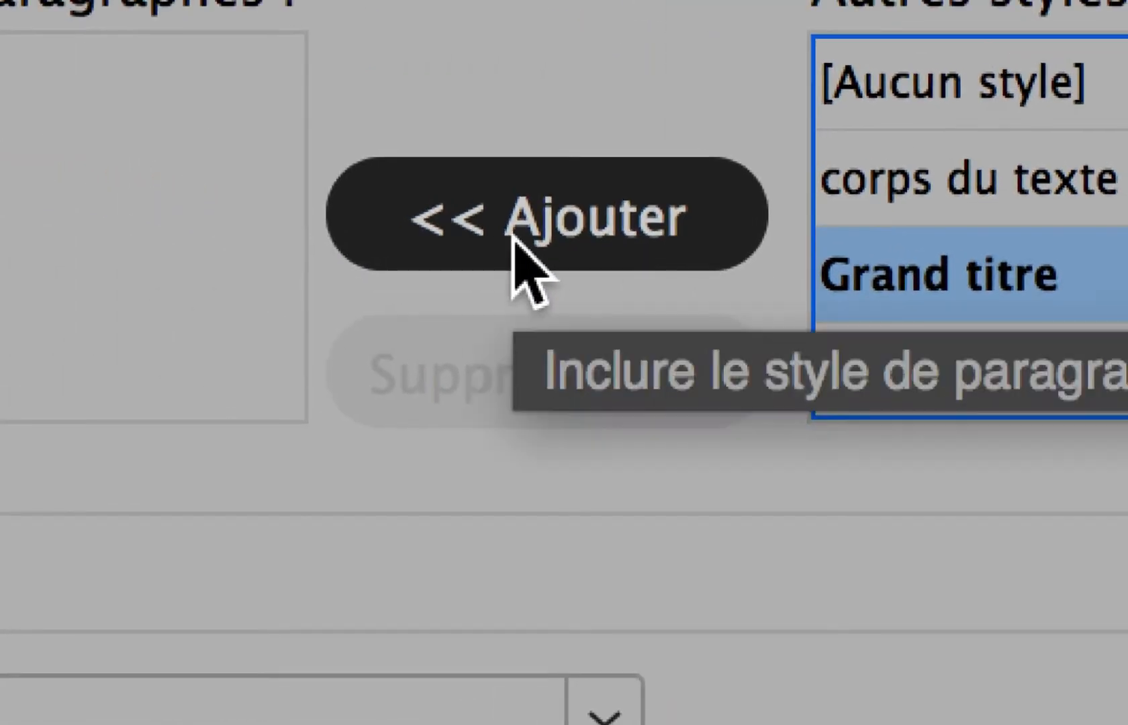
pyautogui.click(511, 235)
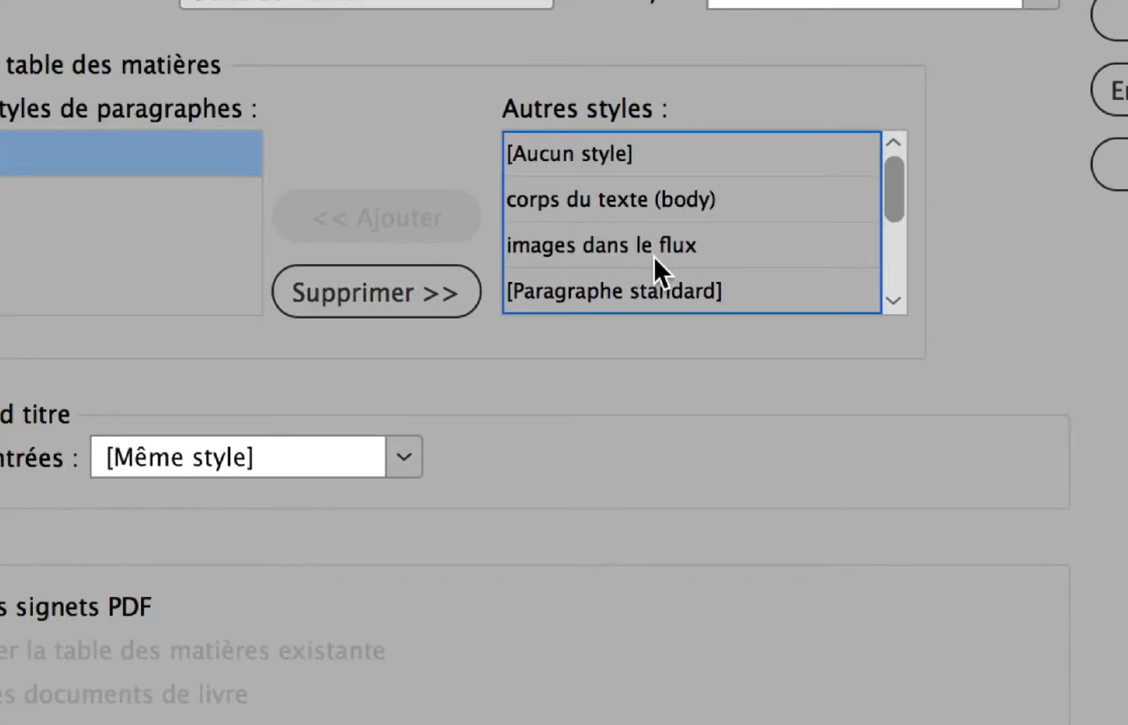
pyautogui.scroll(-1, 655, 263)
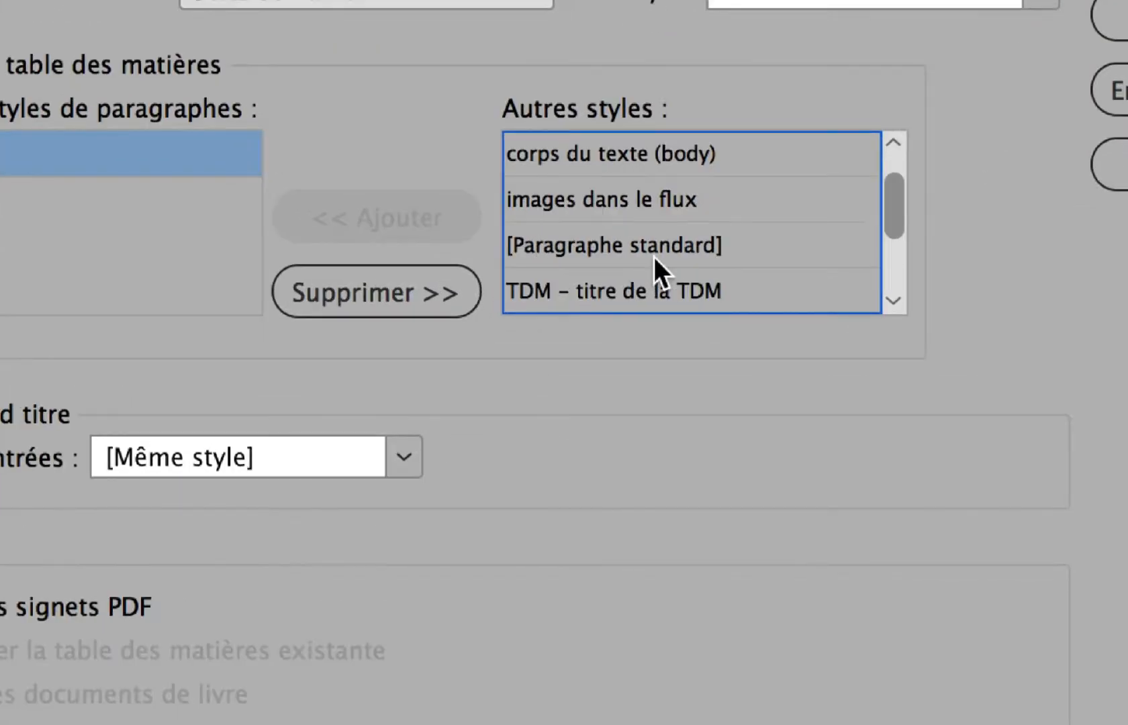
pyautogui.scroll(-3, 654, 257)
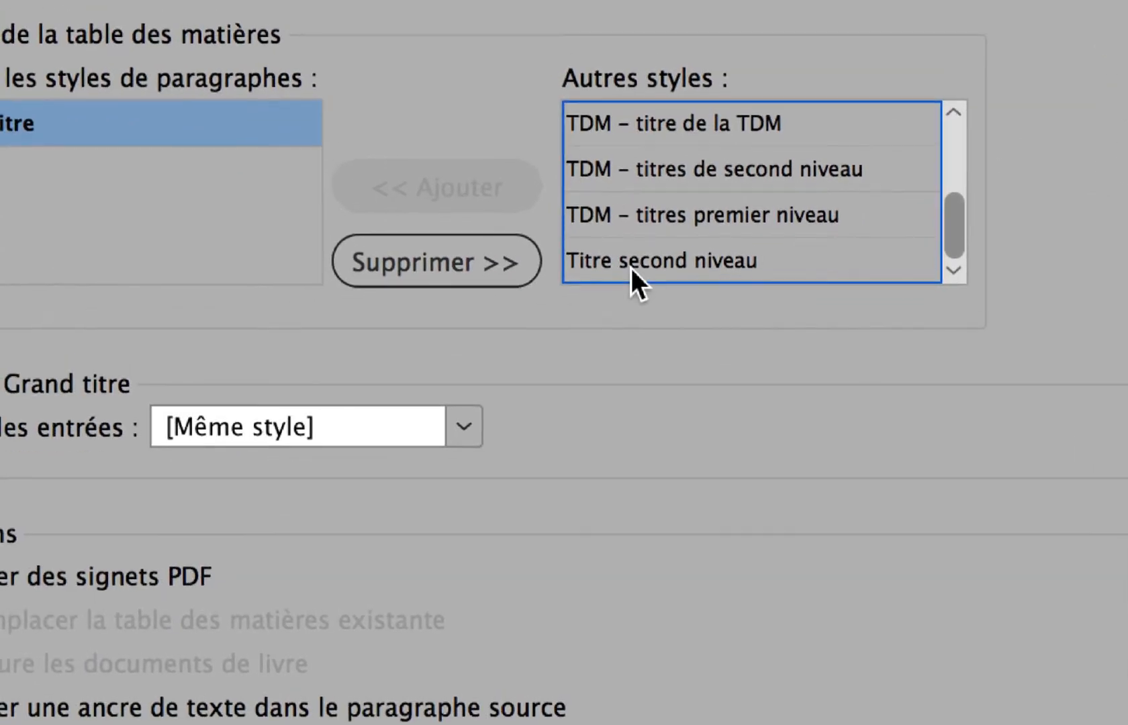
pyautogui.click(631, 268)
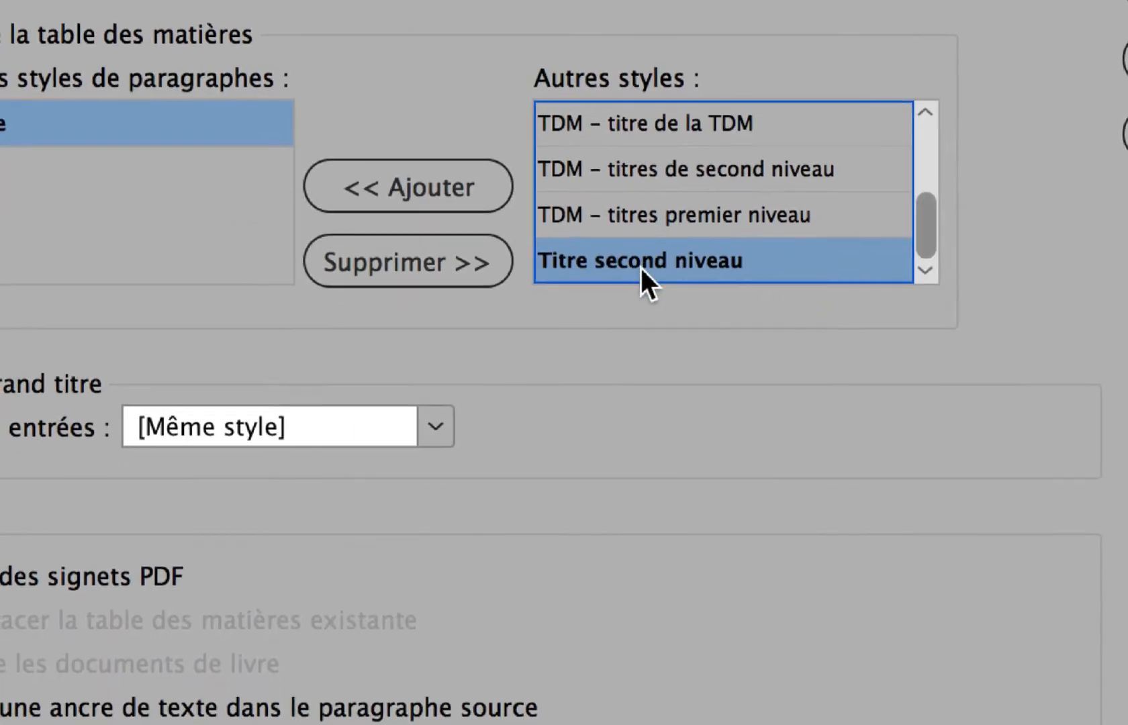
pyautogui.click(403, 198)
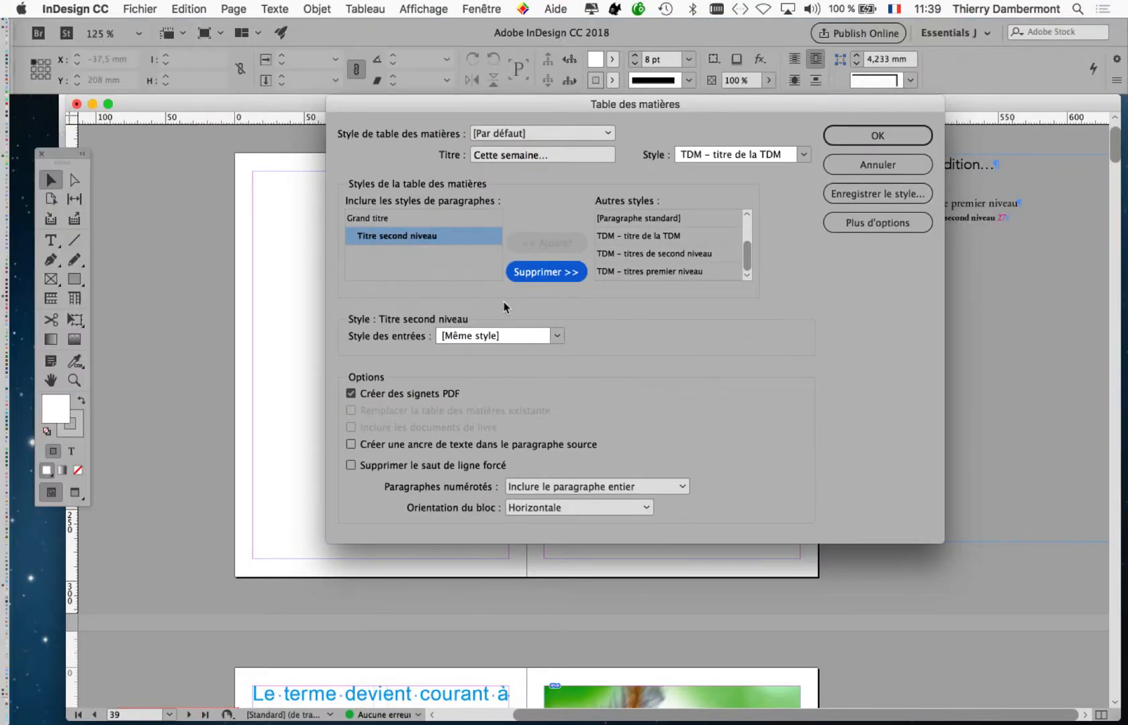
pyautogui.click(860, 230)
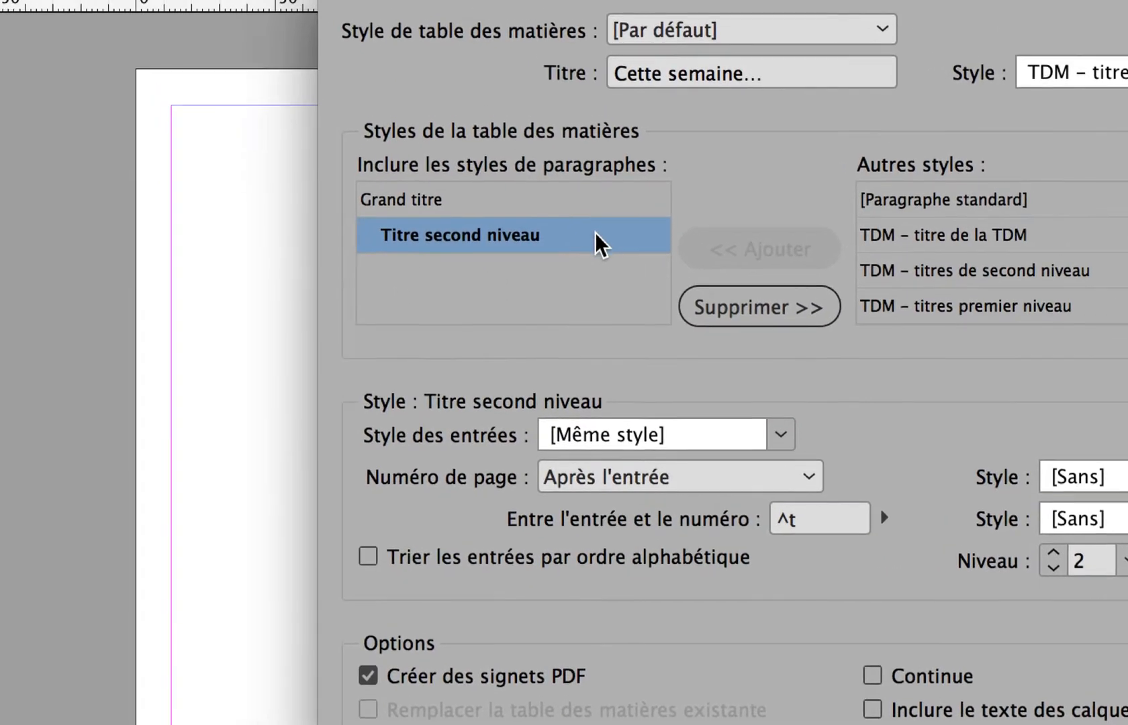
# Compare the entry settings of the included Grand titre and Titre second niveau styles
pyautogui.click(595, 232)
pyautogui.click(582, 207)
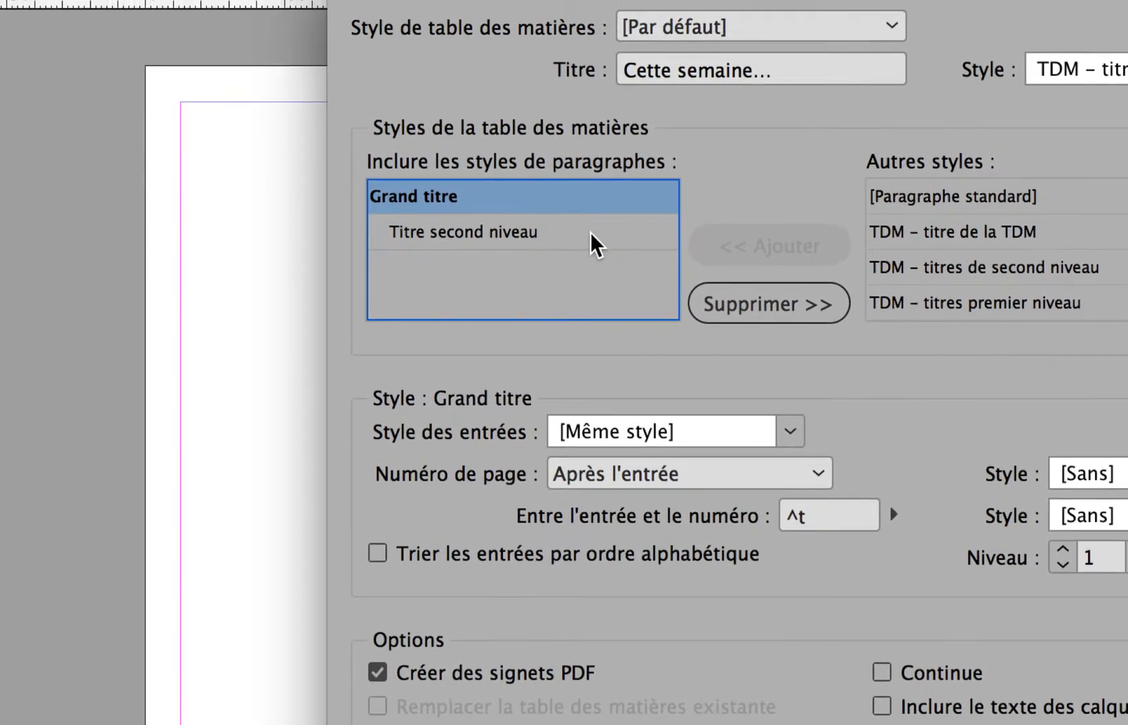
pyautogui.click(590, 236)
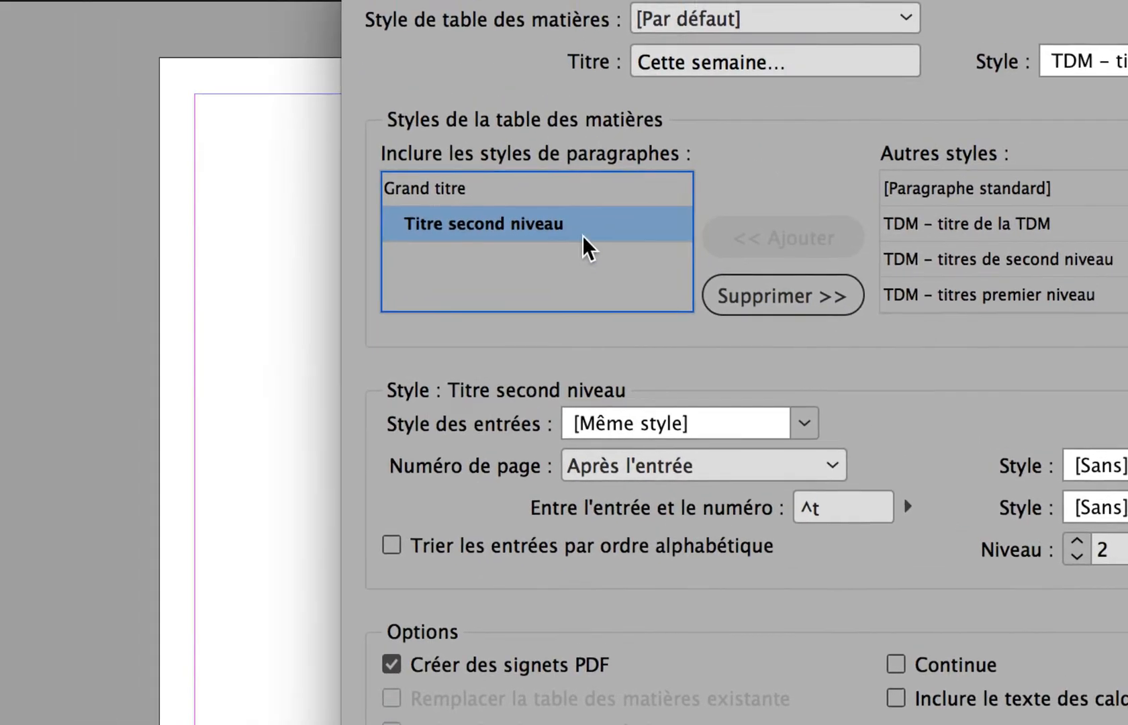
pyautogui.click(575, 223)
pyautogui.click(579, 237)
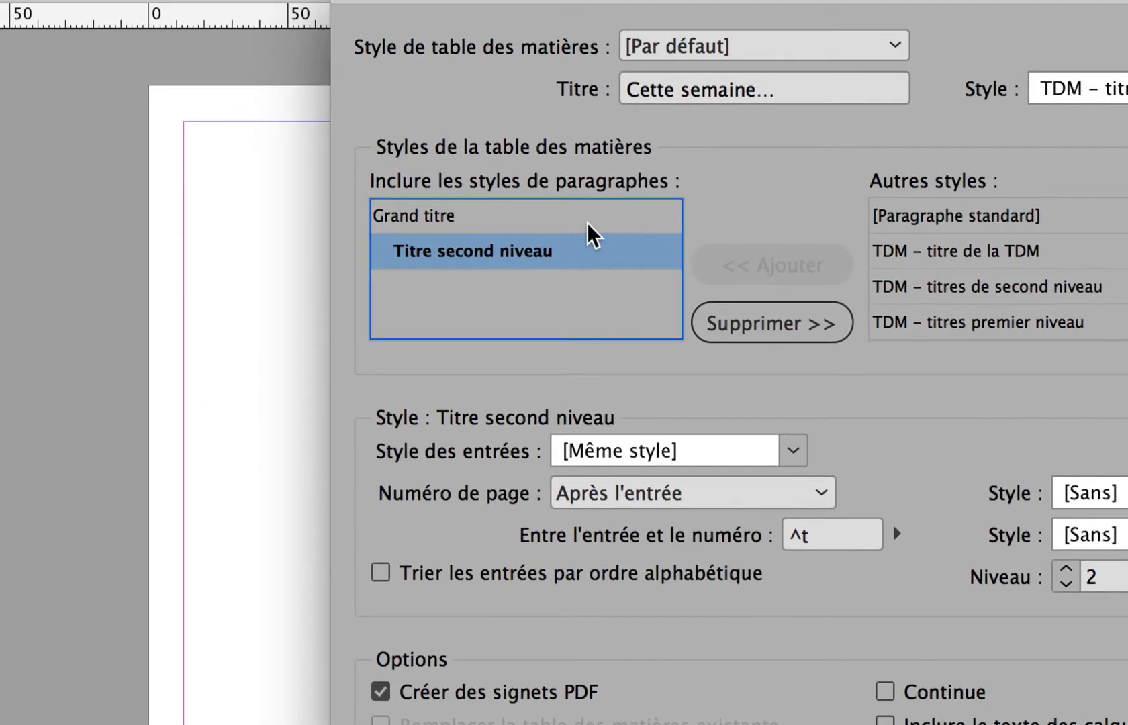
# Assign the "TDM – titres premier niveau" entry style to the Grand titre level of the table of contents
pyautogui.click(587, 222)
pyautogui.click(594, 243)
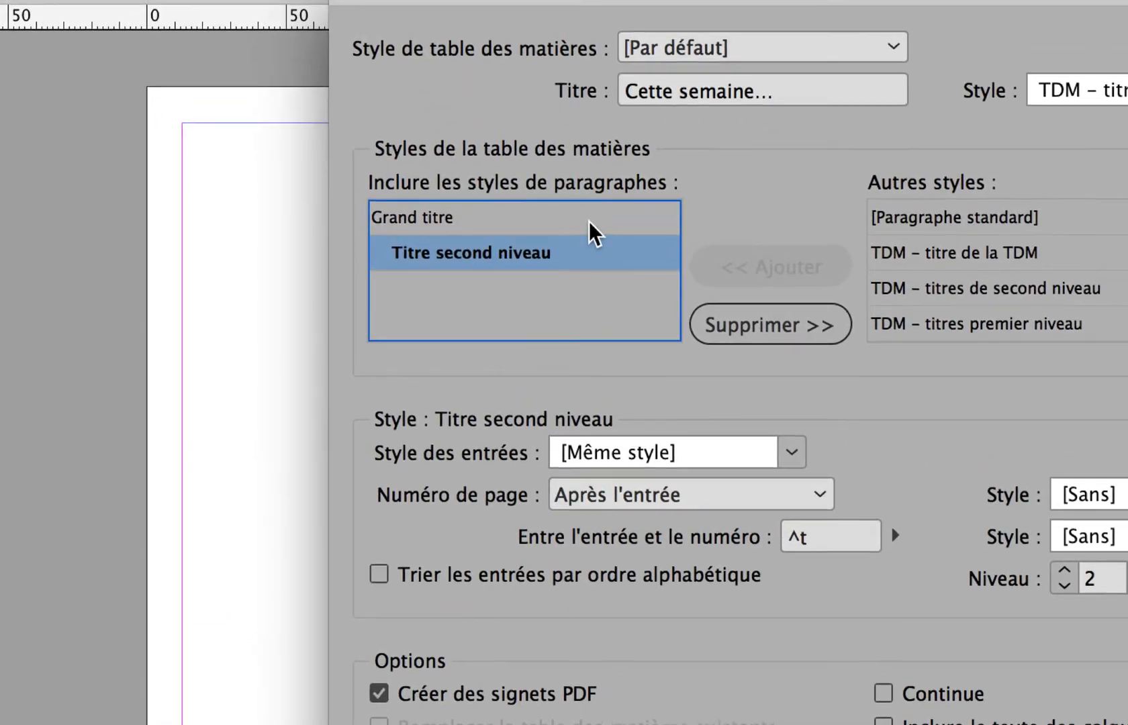
pyautogui.click(589, 222)
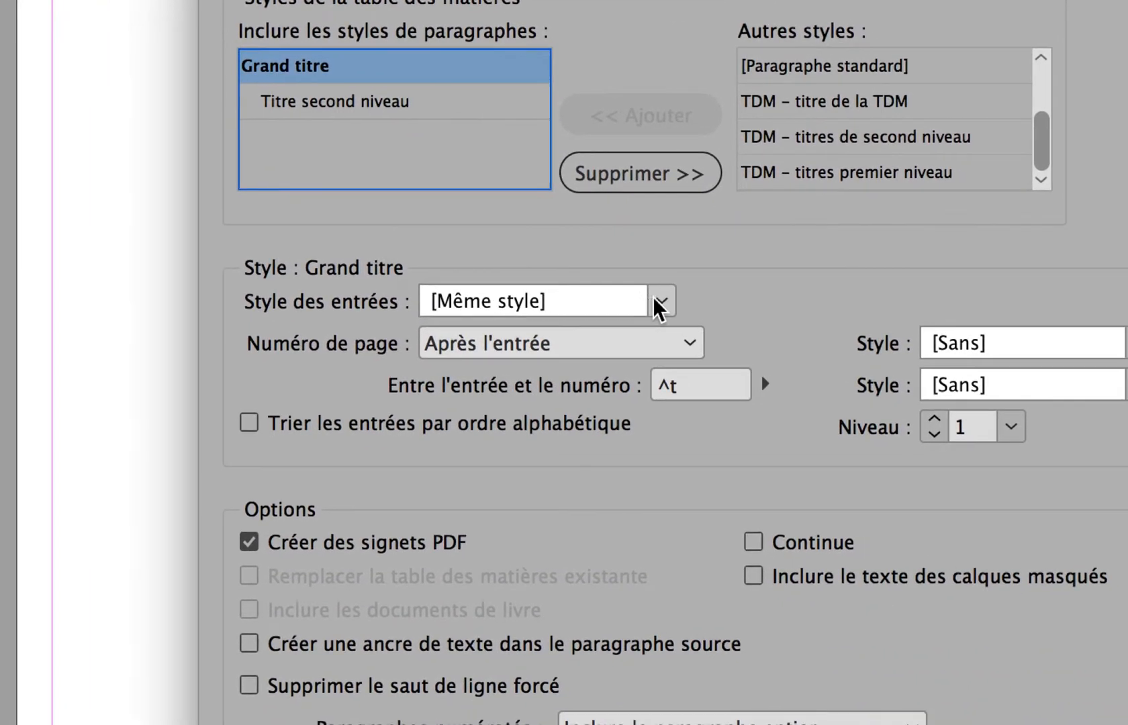
pyautogui.click(791, 438)
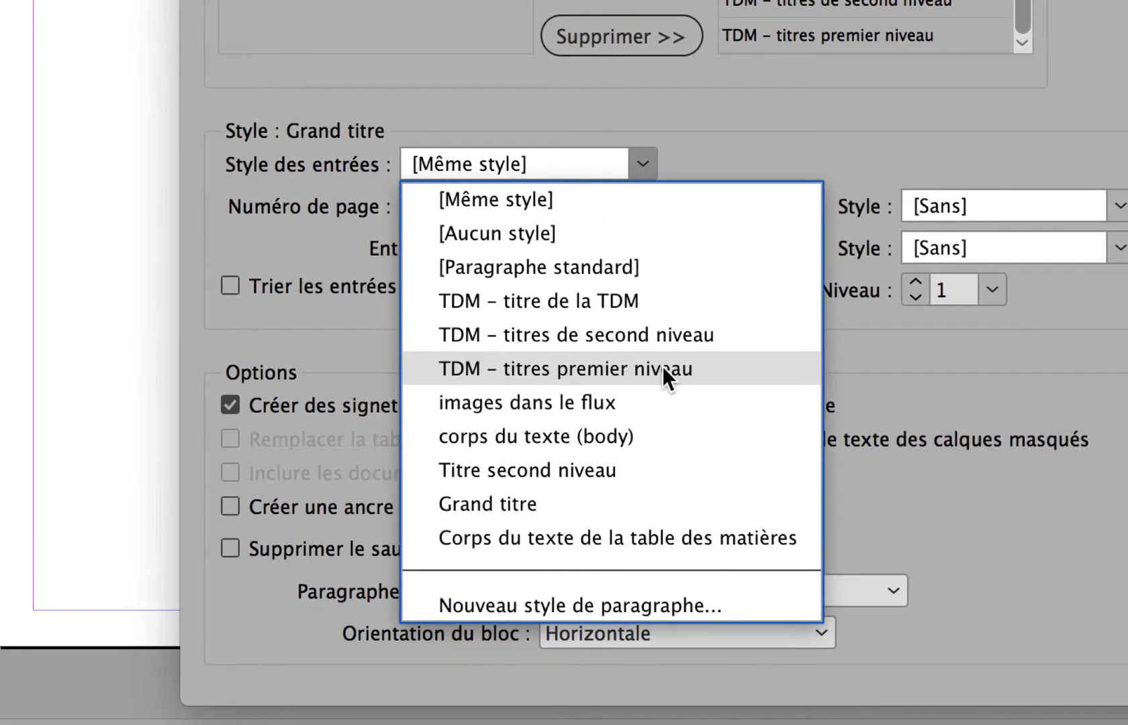
pyautogui.click(662, 369)
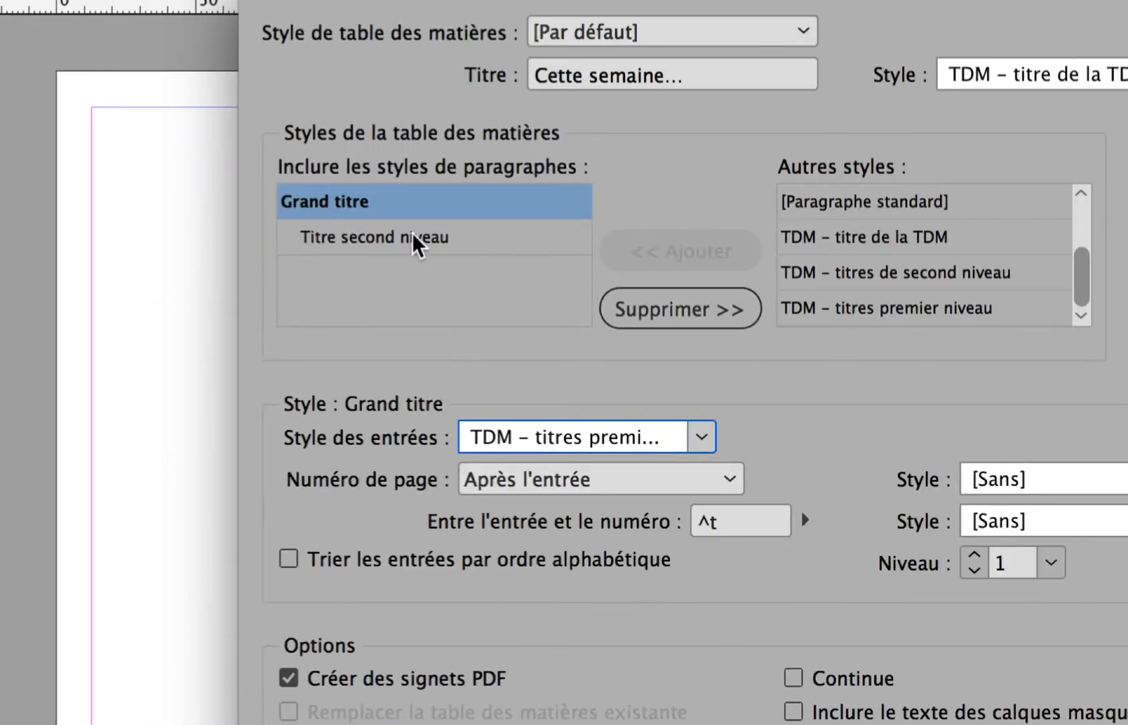
# Assign the "TDM – titres de second niveau" entry style to the Titre second niveau level
pyautogui.click(412, 235)
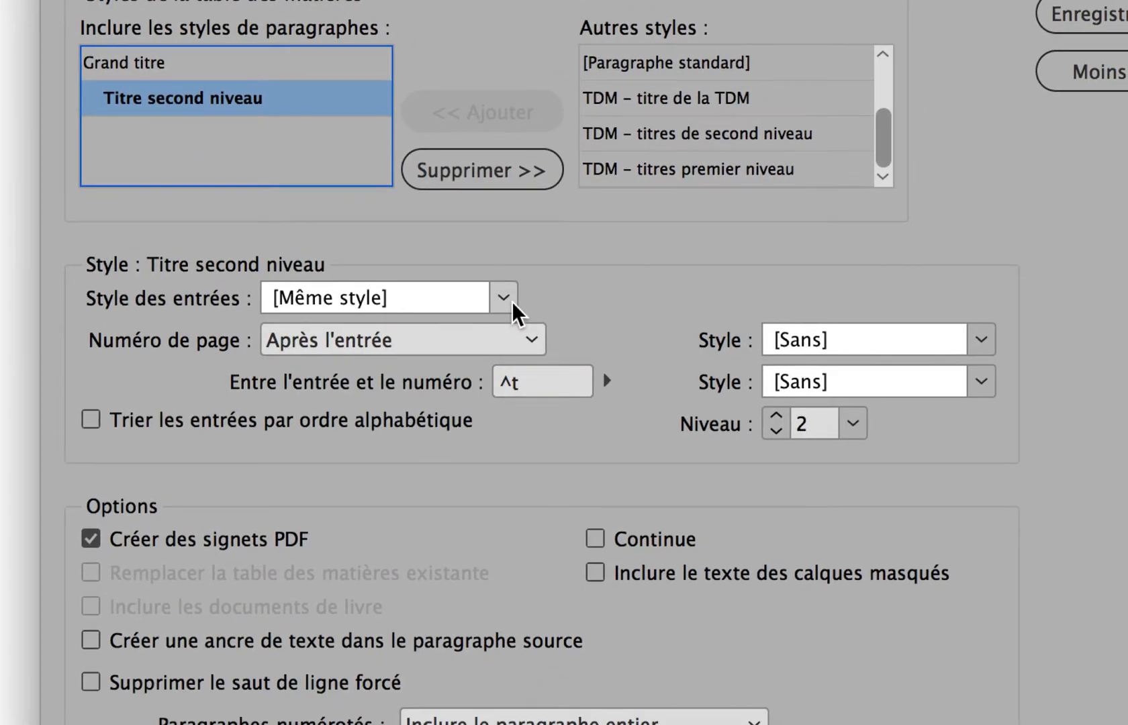
pyautogui.click(505, 298)
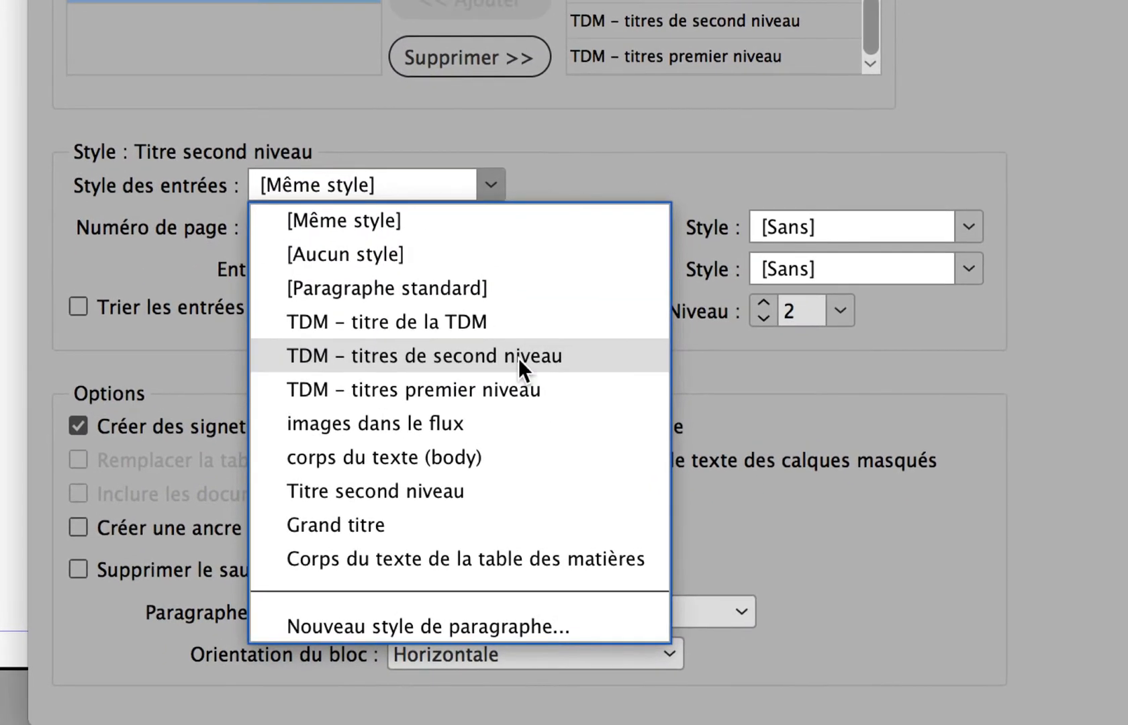
pyautogui.click(551, 381)
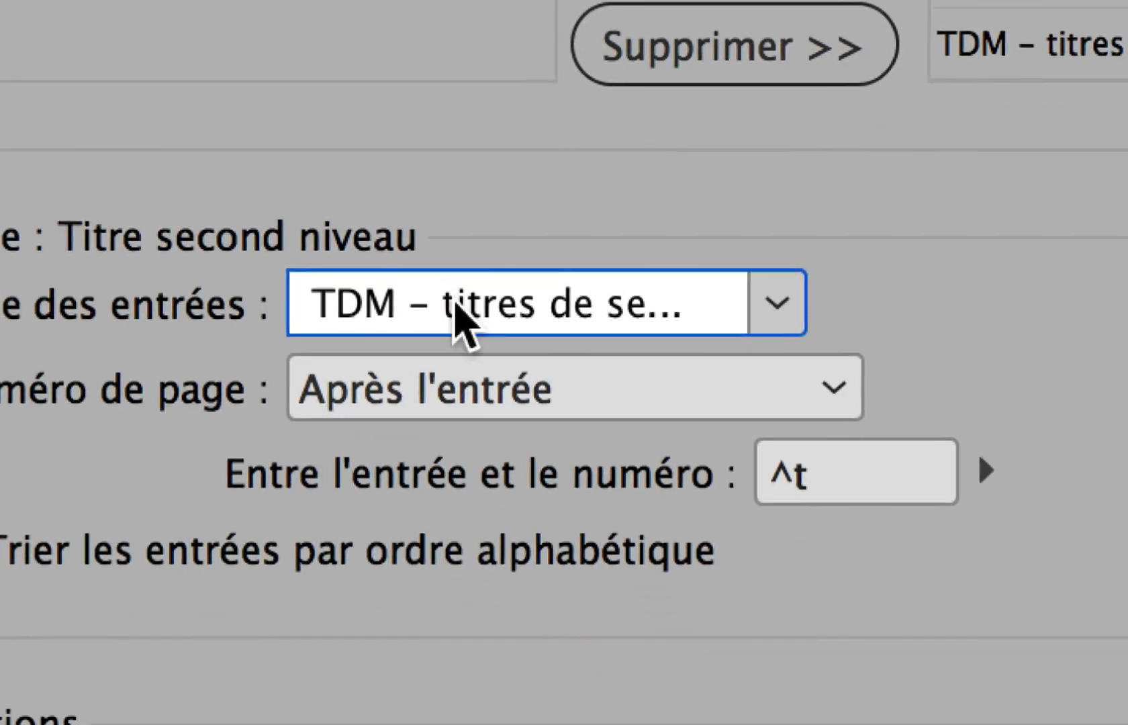
pyautogui.click(774, 308)
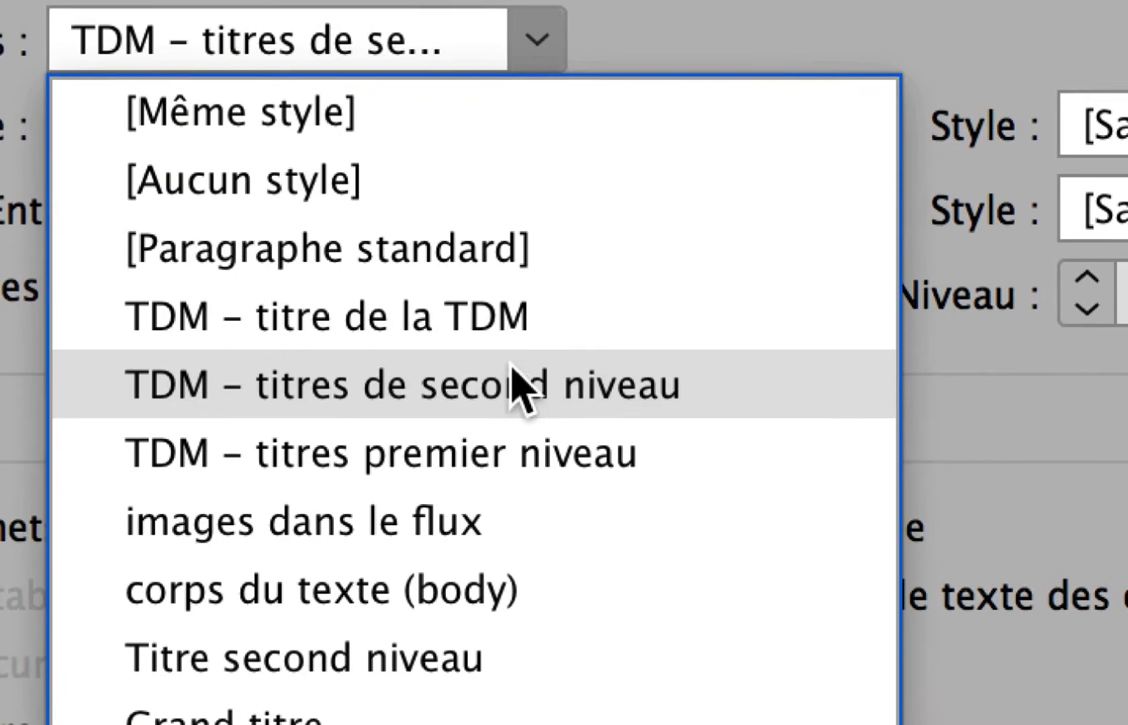
pyautogui.click(521, 387)
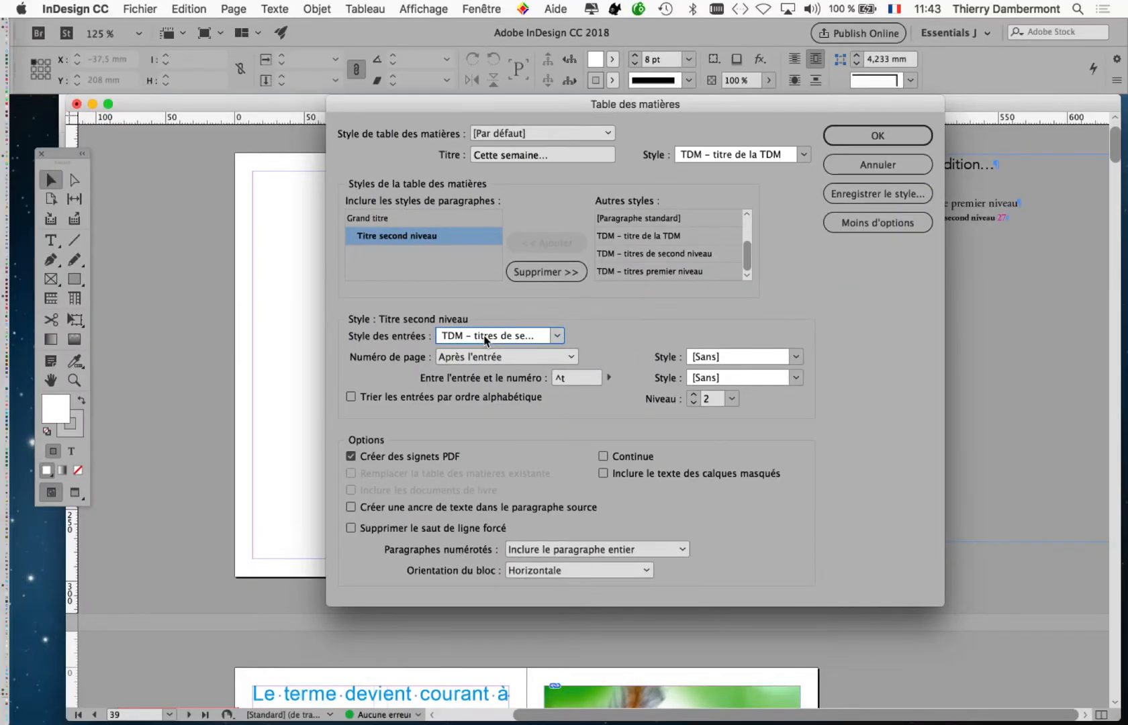
# Generate the table of contents and place it on the spread's blank right-hand page, starting at the upper-left margin corner
pyautogui.click(870, 135)
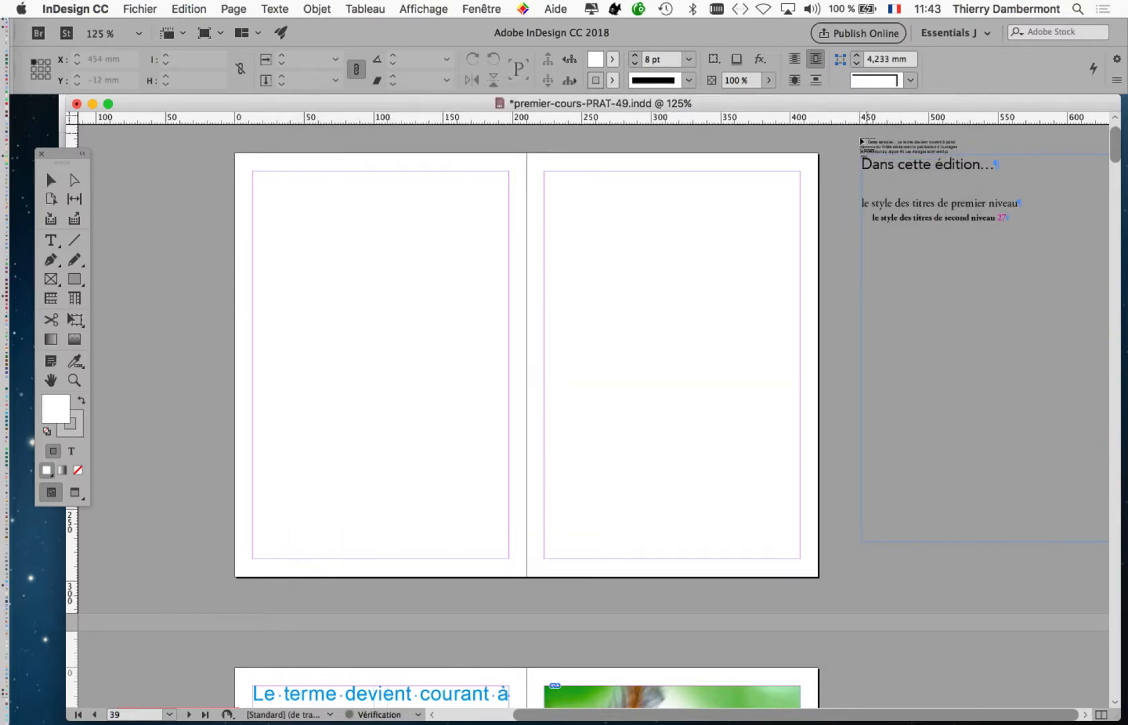
pyautogui.click(700, 226)
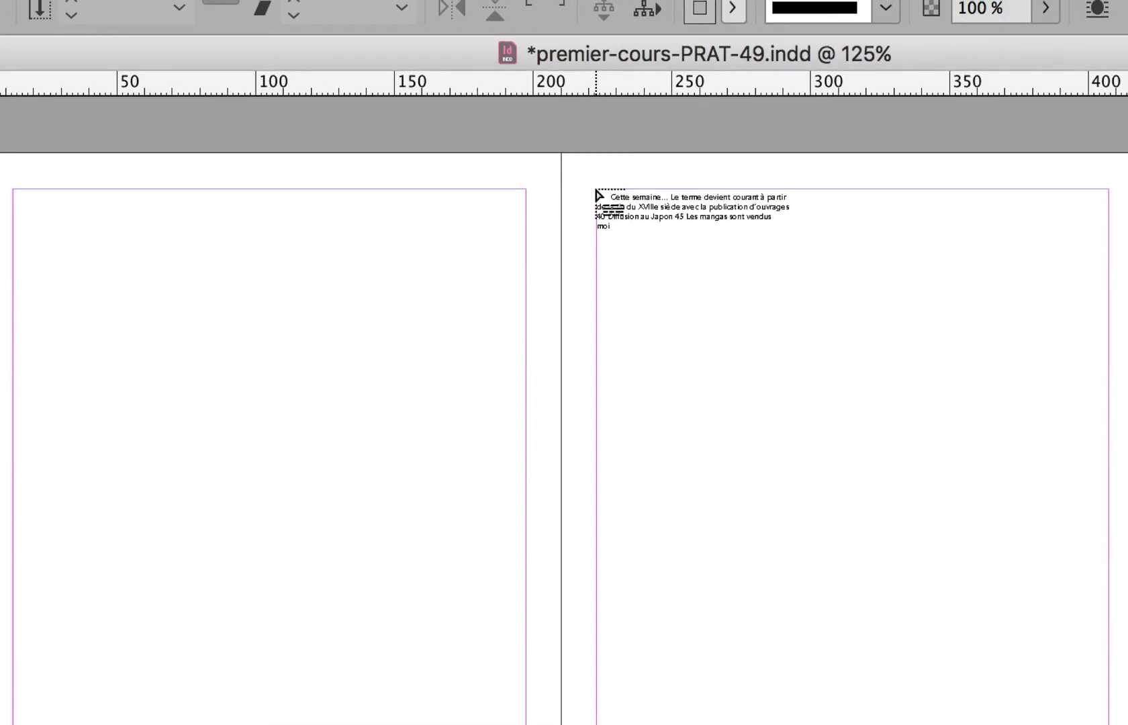
pyautogui.click(596, 191)
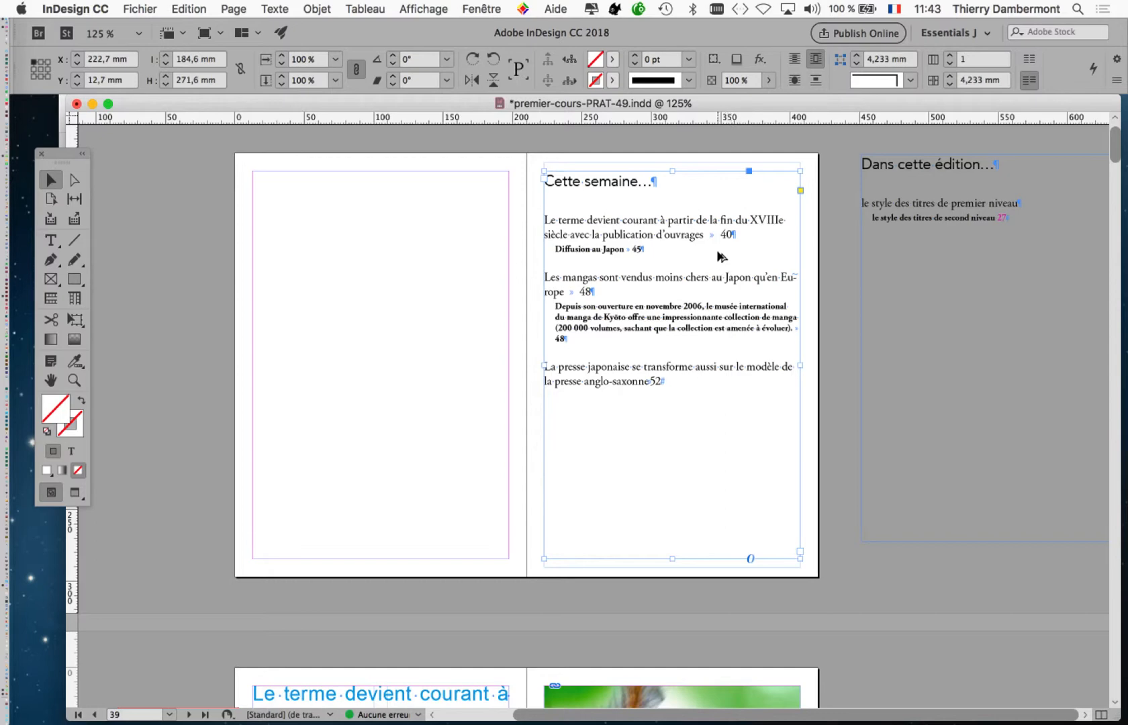
# Try the [Bloc graphique standard] and [Bloc de texte standard] object styles on the table of contents frame, finishing with [Sans]
pyautogui.click(468, 7)
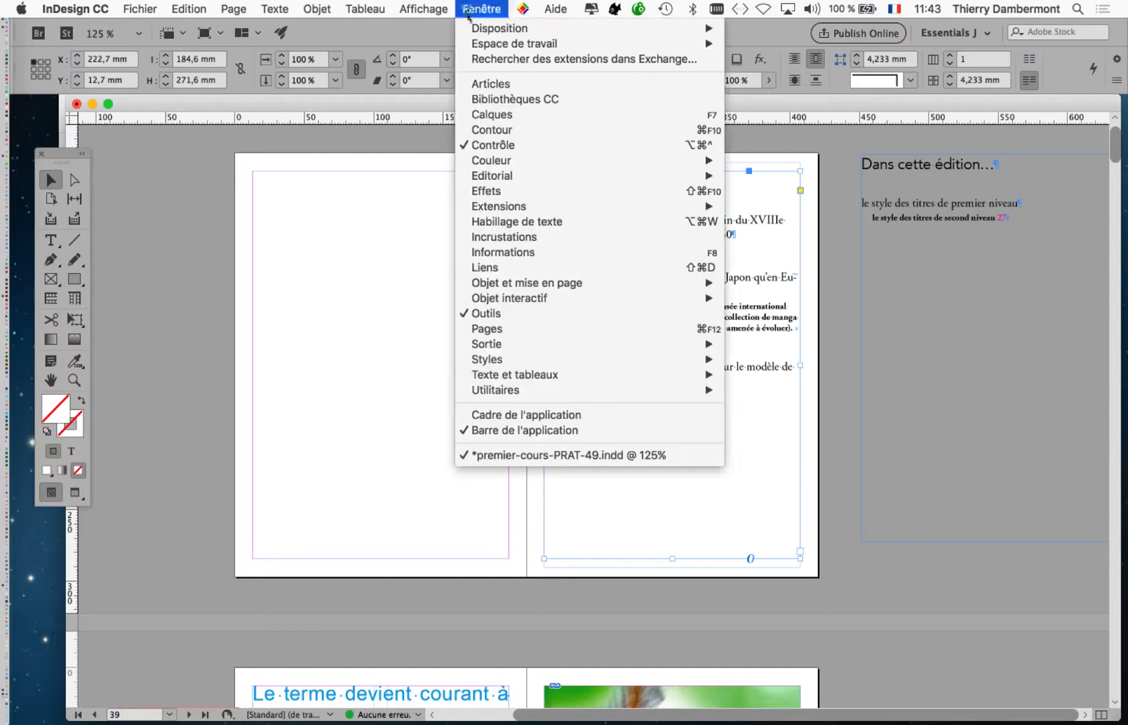
pyautogui.moveTo(531, 360)
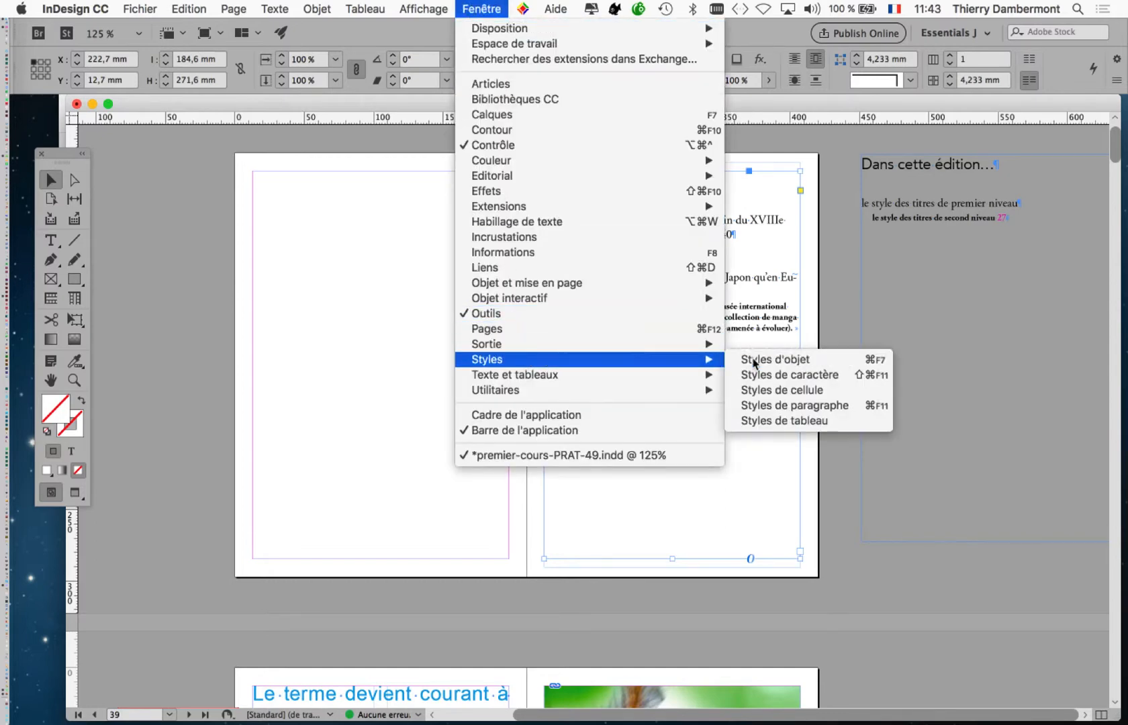
pyautogui.click(745, 360)
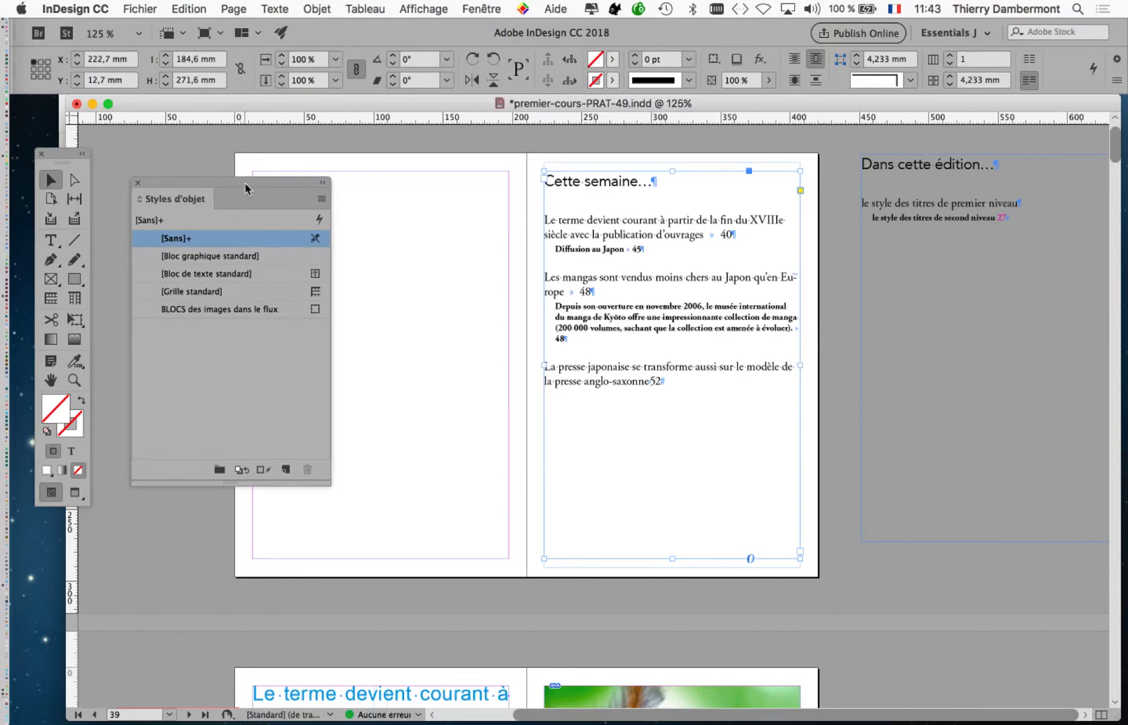
pyautogui.moveTo(238, 203); pyautogui.dragTo(425, 148)
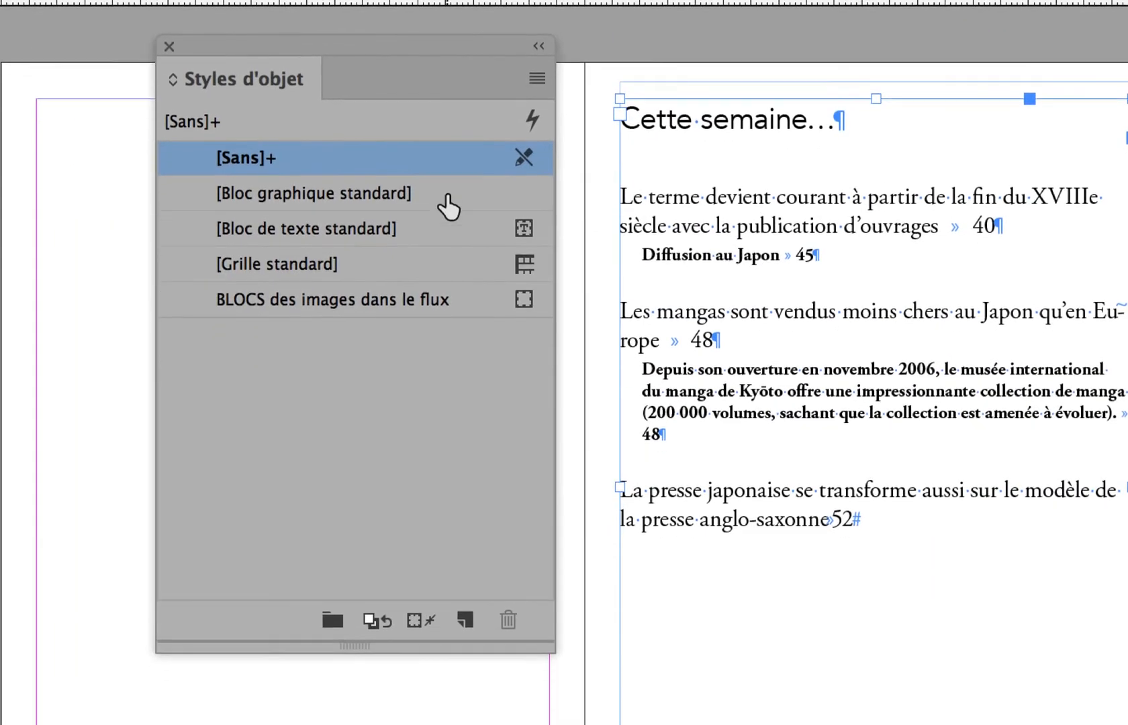
pyautogui.click(472, 249)
pyautogui.keyDown('alt'); pyautogui.click(471, 249); pyautogui.keyUp('alt')
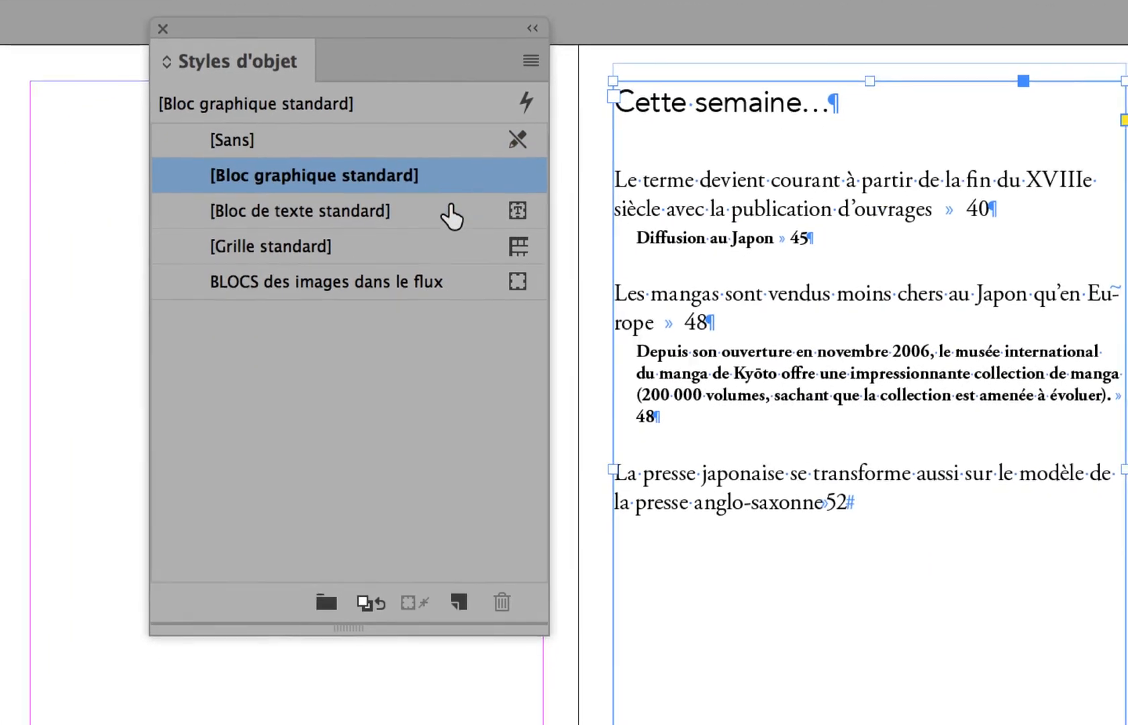
pyautogui.click(453, 232)
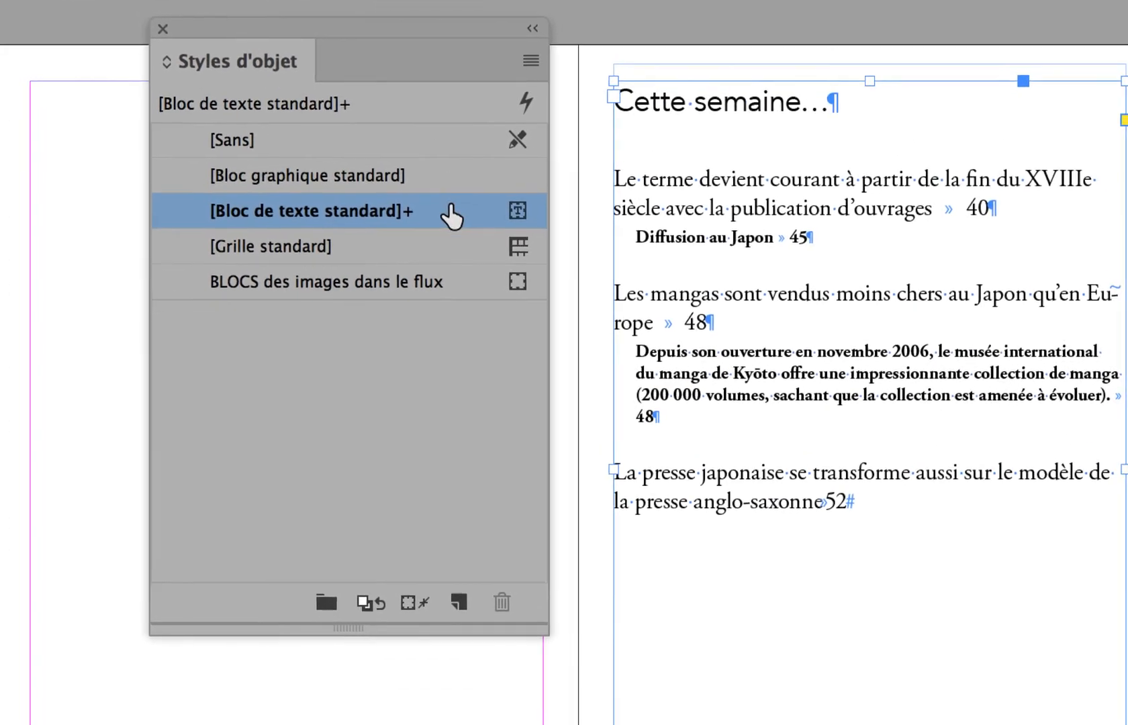
pyautogui.moveTo(464, 255)
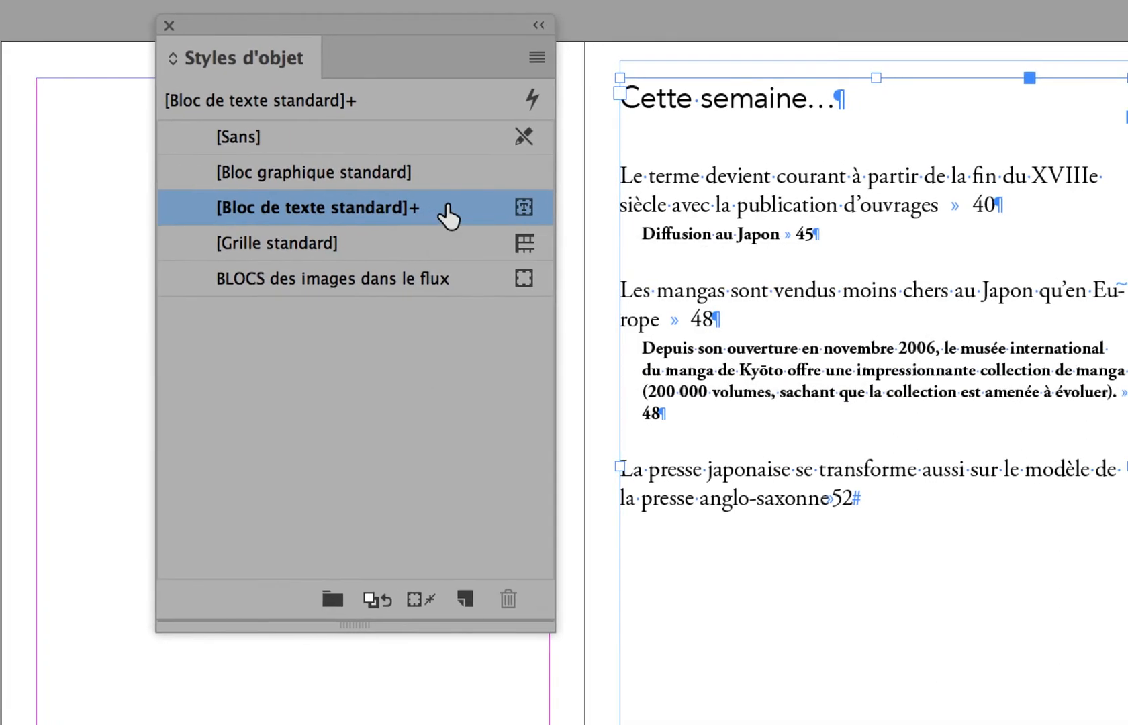
pyautogui.click(437, 137)
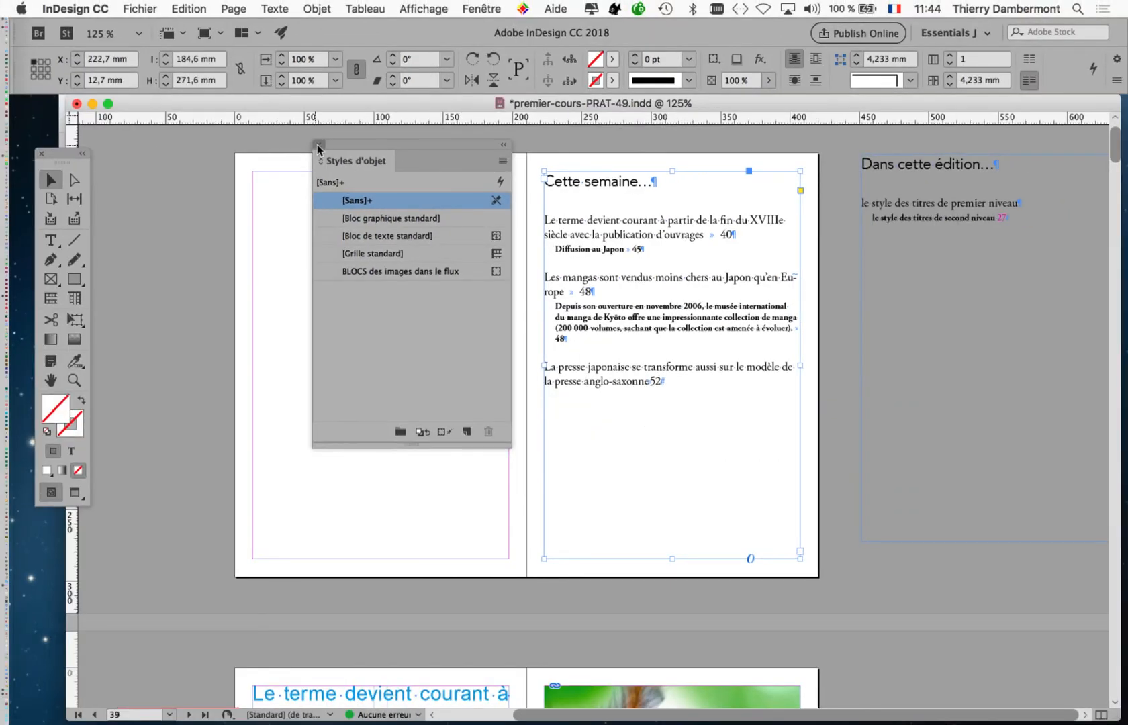
pyautogui.click(319, 147)
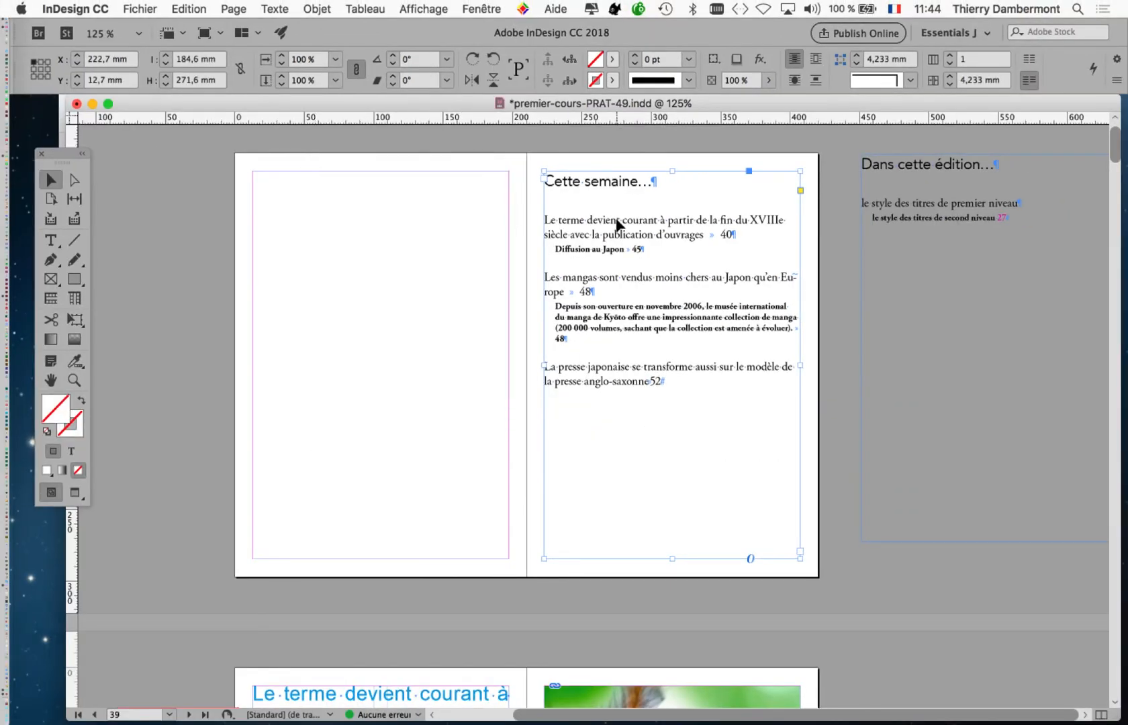
# Examine the placed table of contents entries and their page numbers up close at 300 % zoom
pyautogui.scroll(1, 686, 237)
pyautogui.click(51, 380)
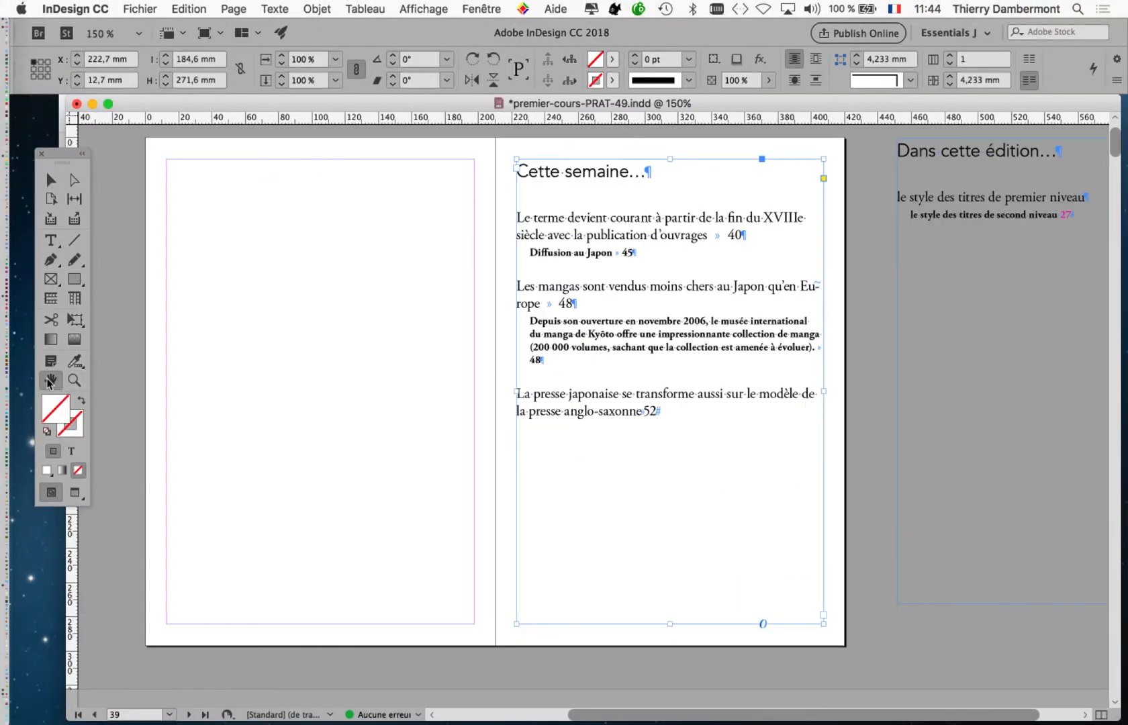
pyautogui.moveTo(586, 304); pyautogui.dragTo(500, 322)
pyautogui.scroll(1, 548, 308)
pyautogui.scroll(1, 548, 308)
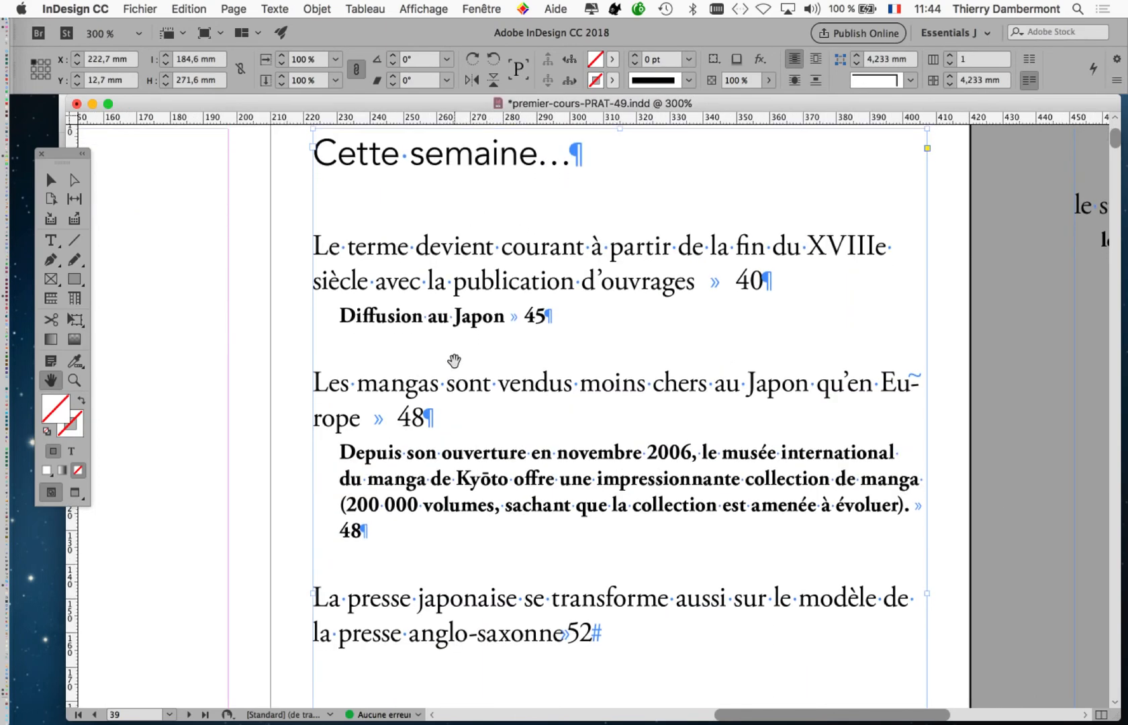
pyautogui.scroll(-2, 457, 366)
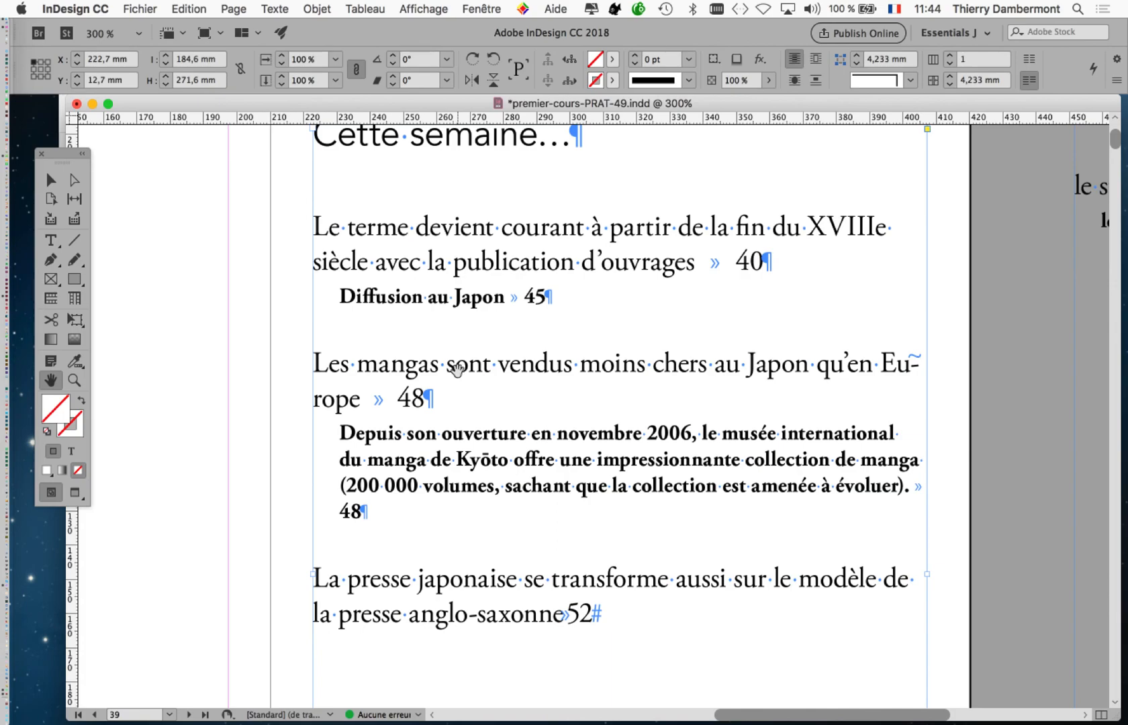